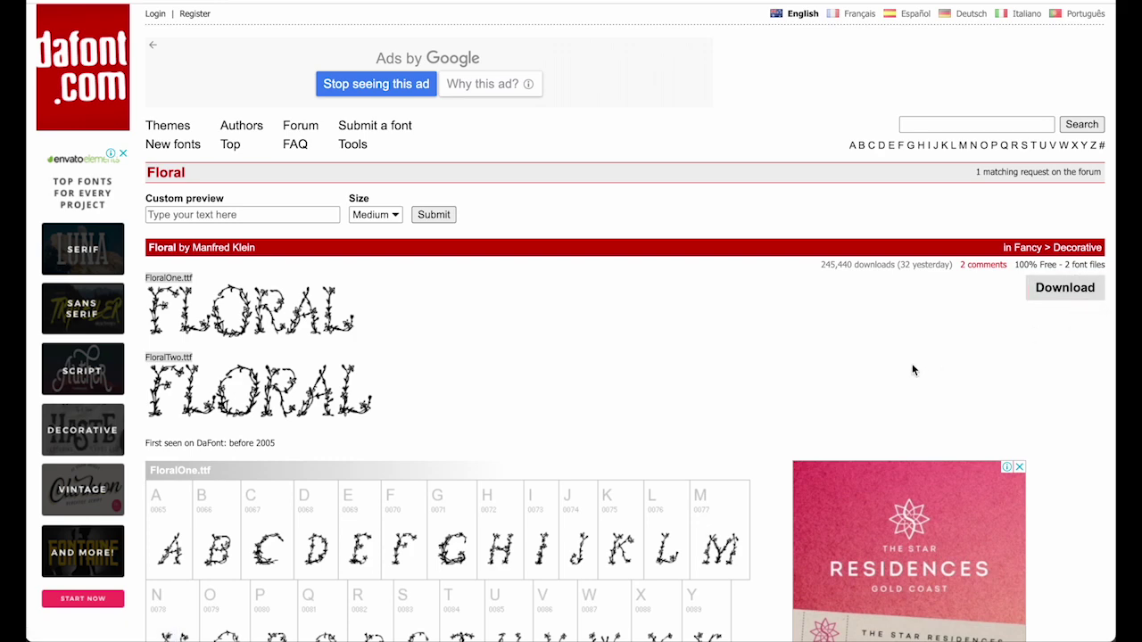
Step: Scroll down the dafont Floral font page to view the FloralOne character map
scroll(911, 372, "down", 1)
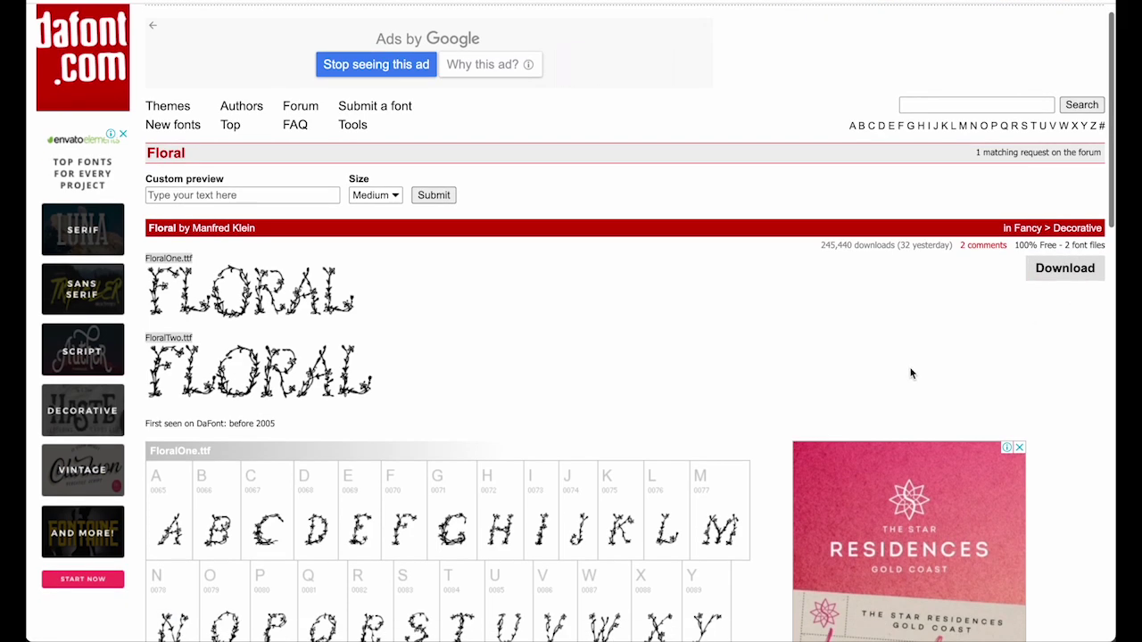
scroll(911, 374, "down", 4)
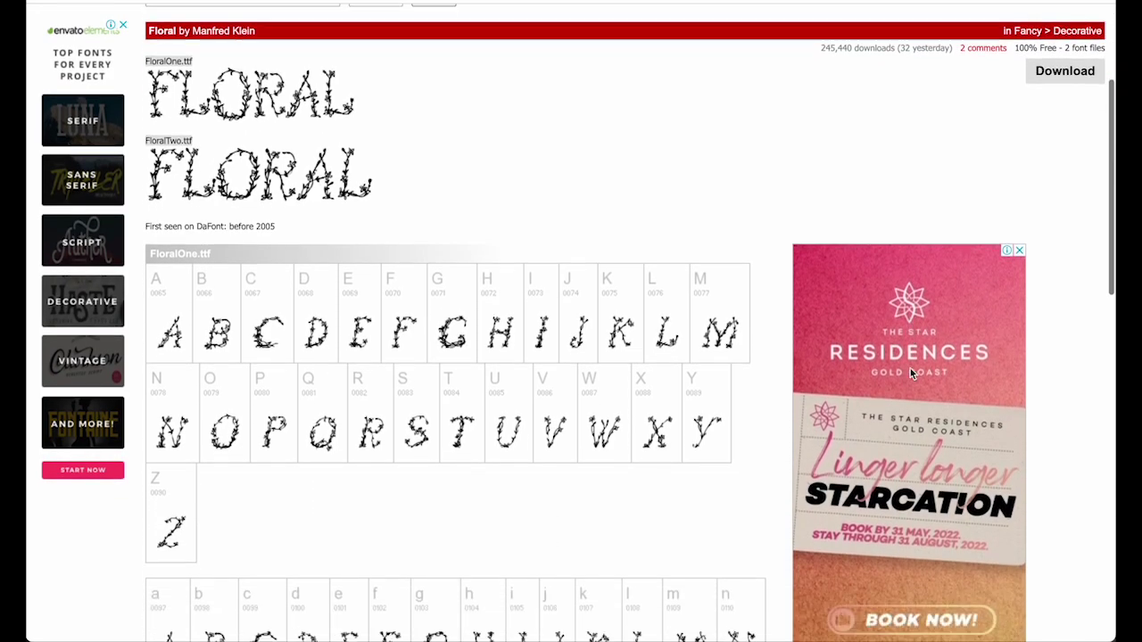
scroll(910, 373, "down", 1)
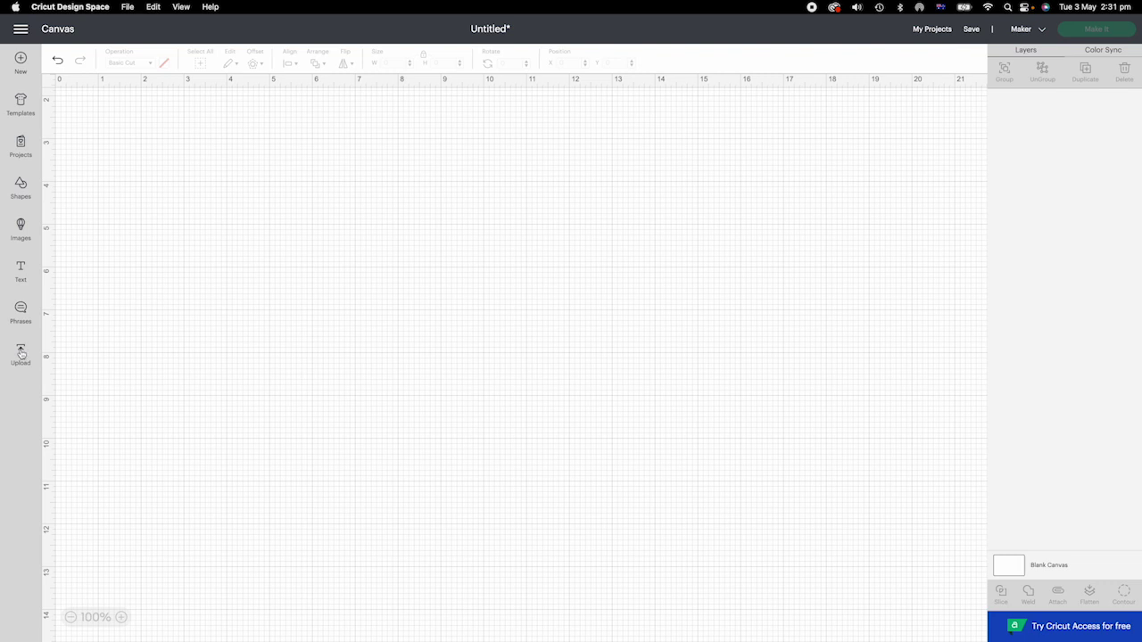
Step: Add a square from Shapes and colour it pink
left_click(20, 184)
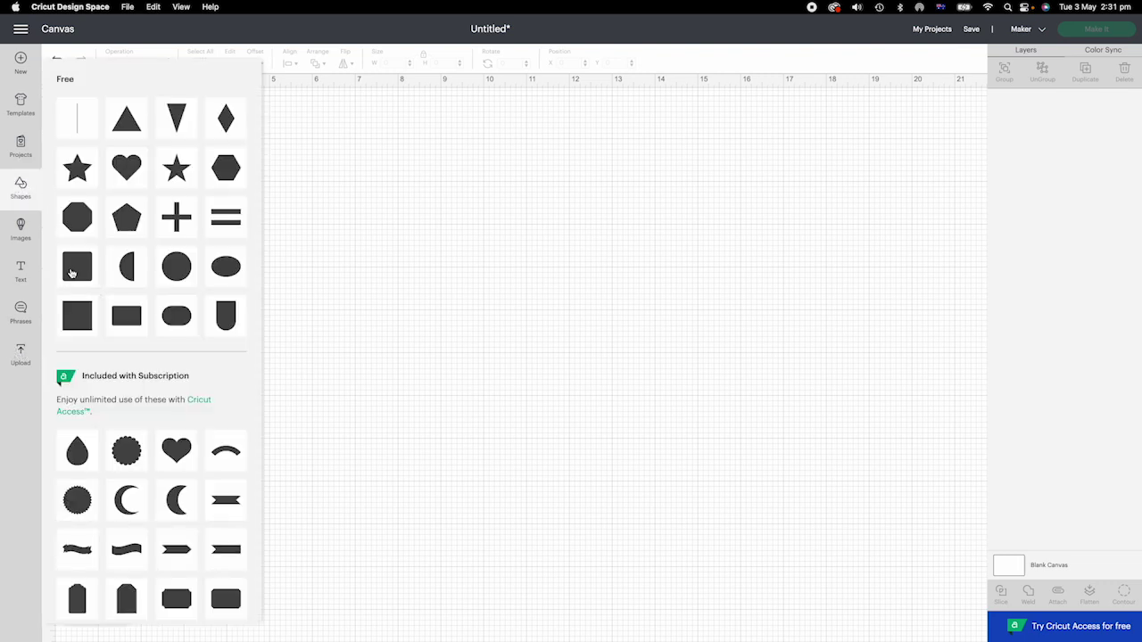
left_click(72, 271)
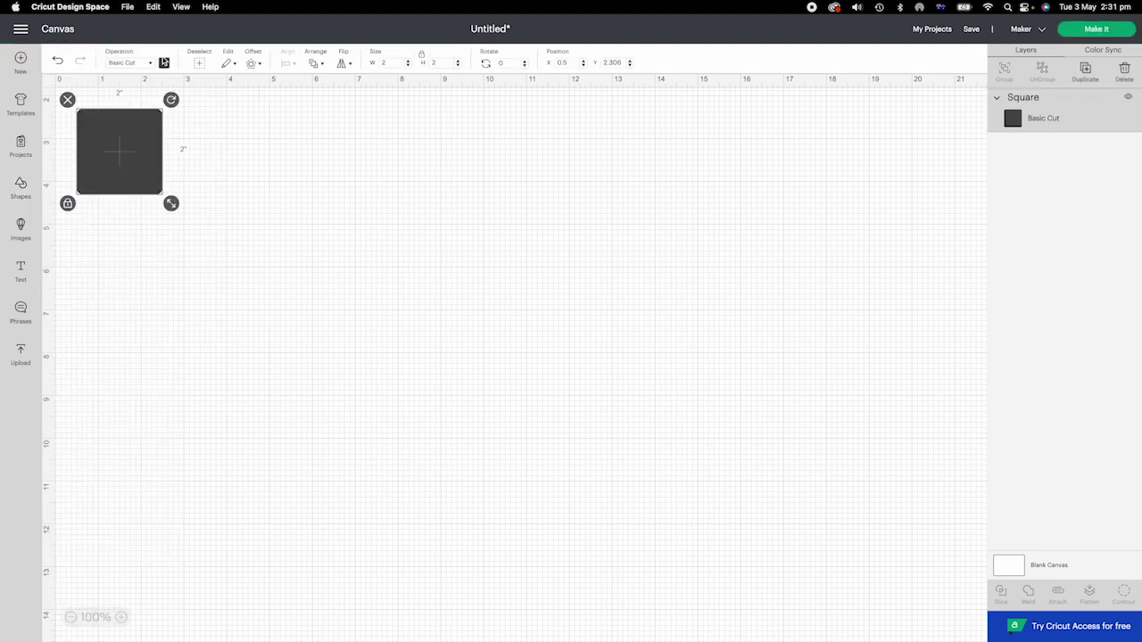
left_click(164, 63)
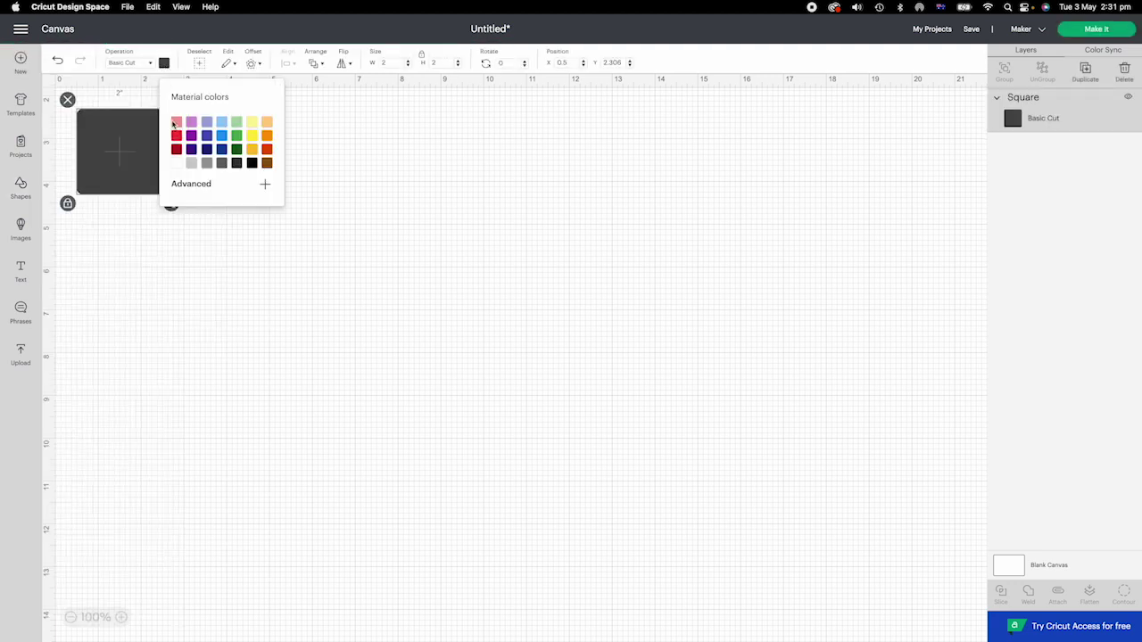
left_click(176, 123)
left_click(111, 144)
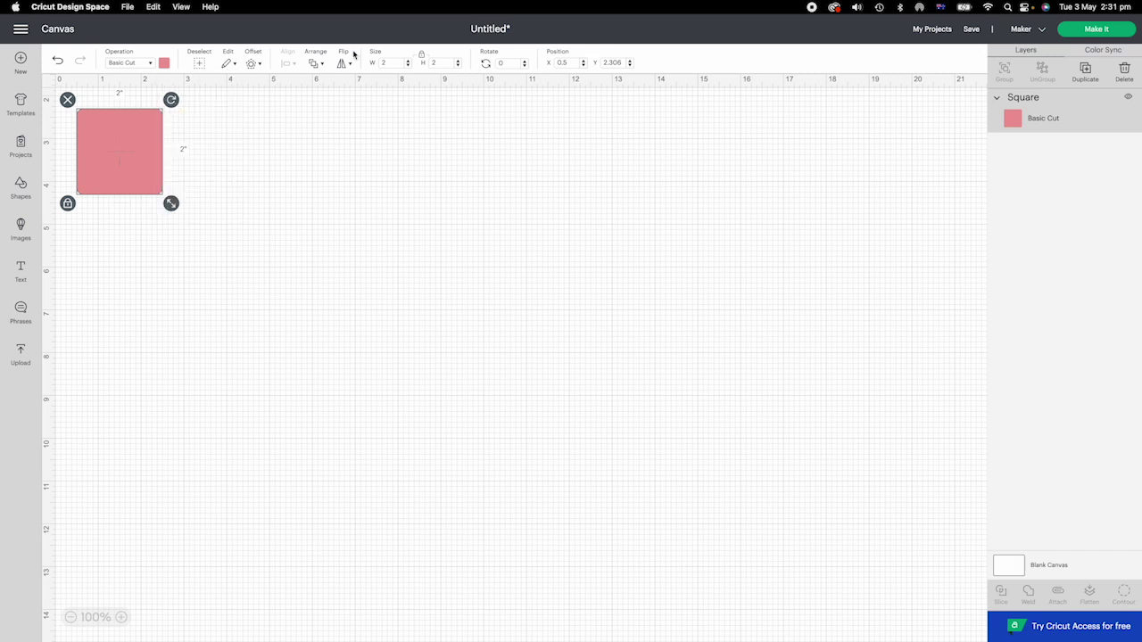
Step: Make the square 5 inches wide and position it at X 0, Y 0
left_click(389, 64)
type("5")
key("Return")
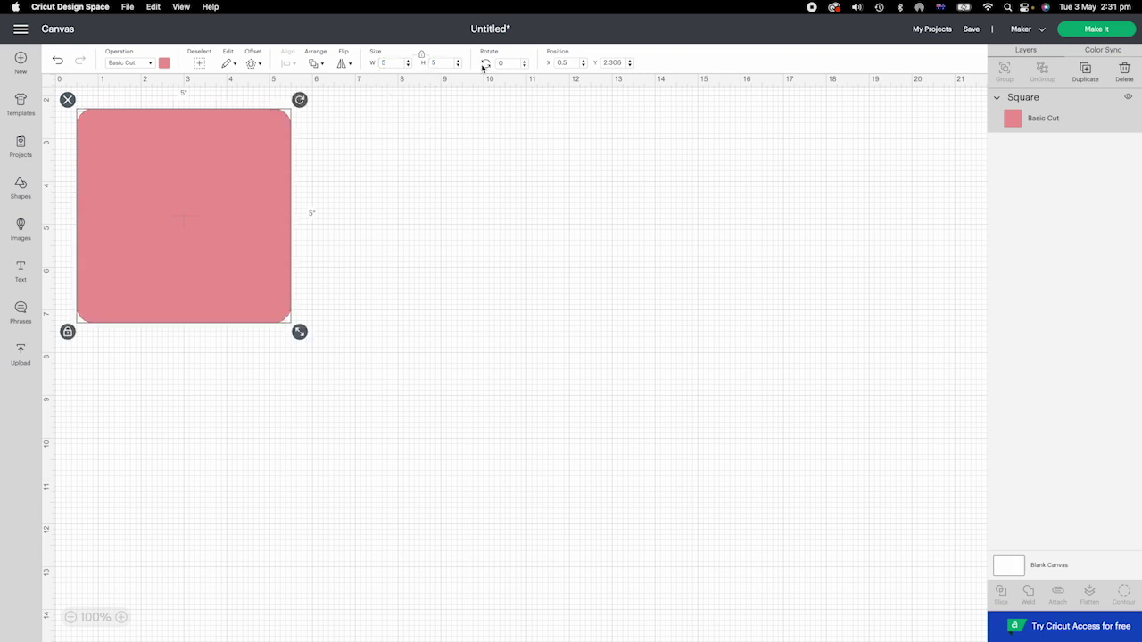
left_click(572, 62)
type("0")
key("Tab")
type("0")
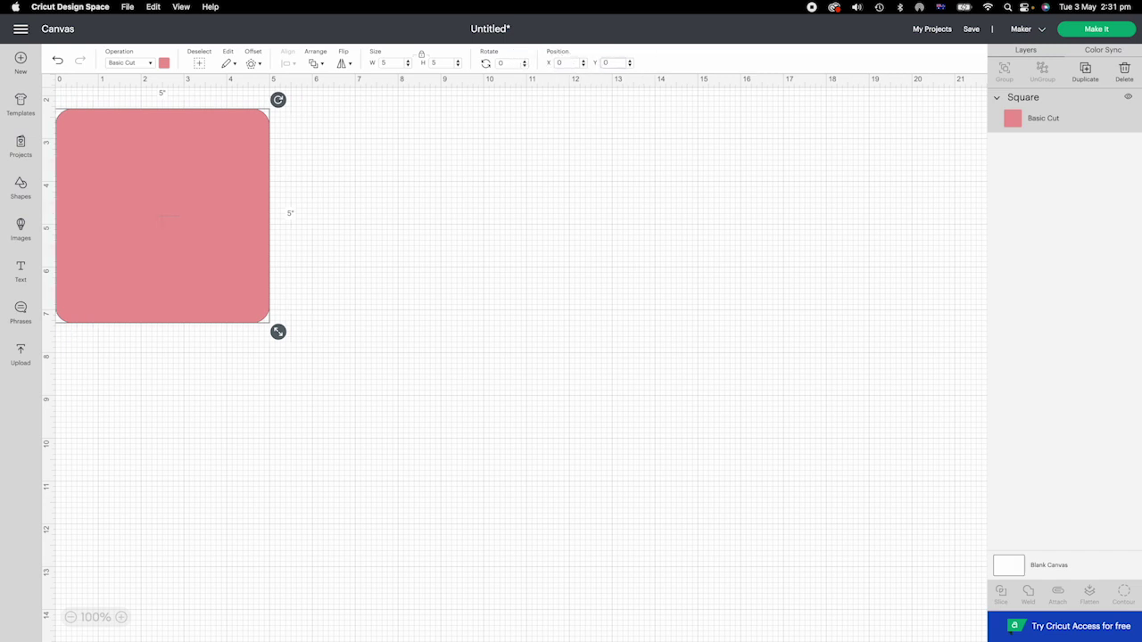
key("Return")
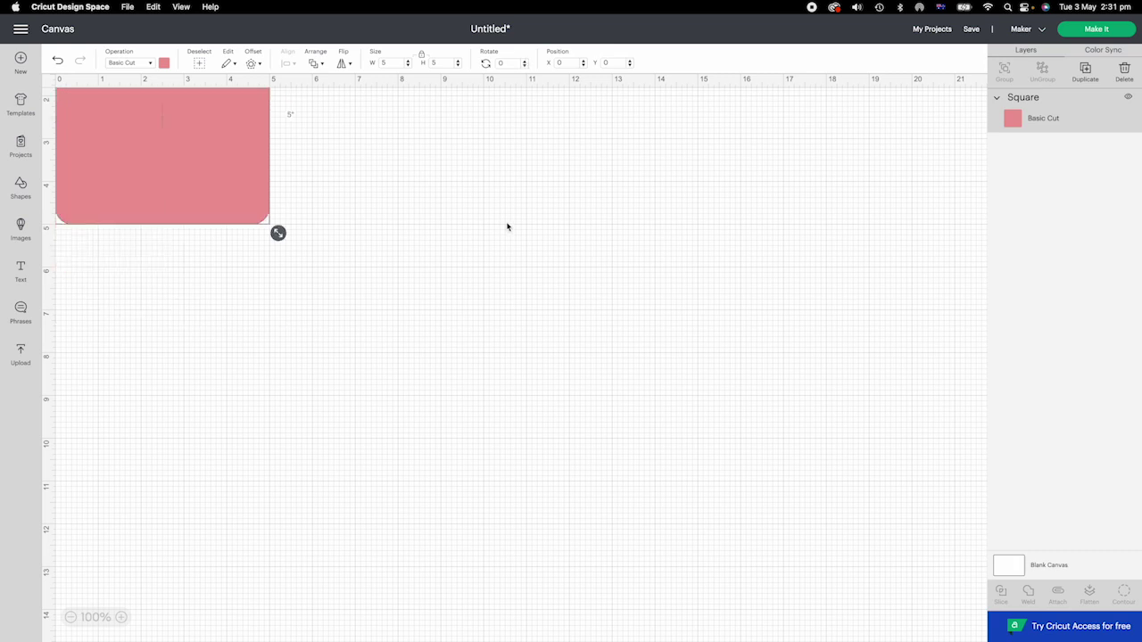
scroll(507, 226, "up", 2)
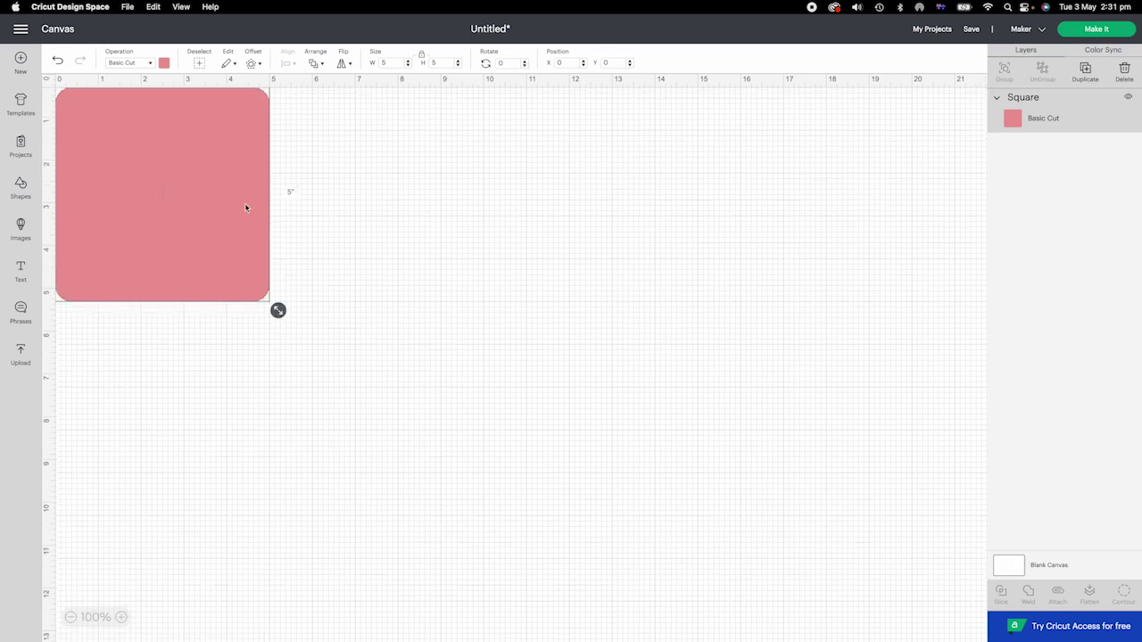
Step: Duplicate the pink square and set the copy at X 5, flush beside the original
right_click(212, 207)
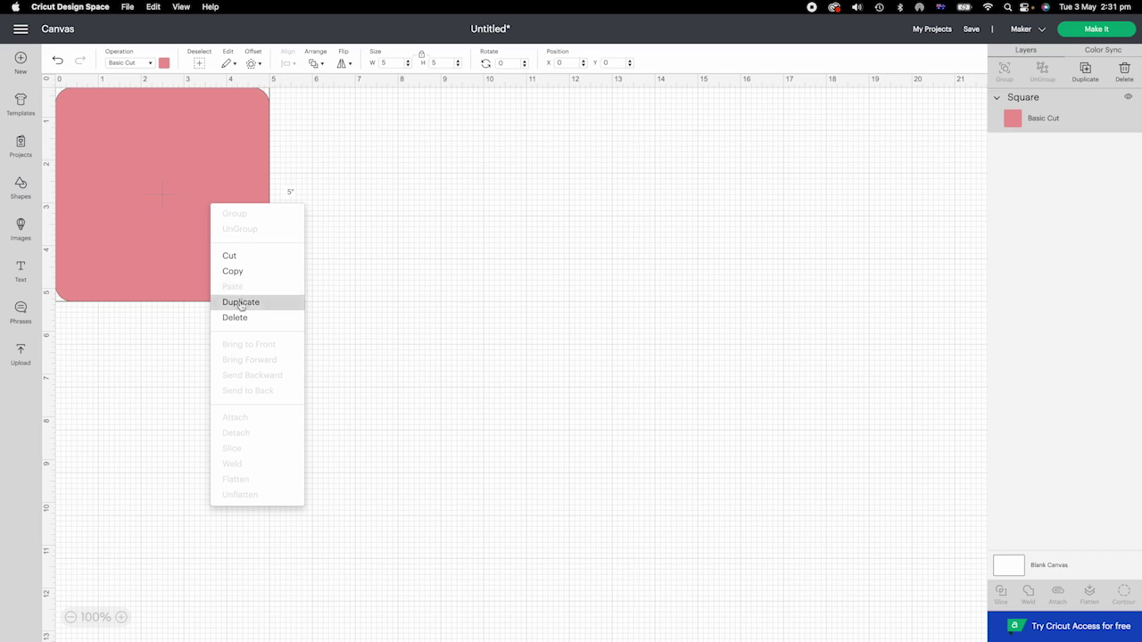
left_click(240, 301)
left_click_drag(185, 260, 389, 247)
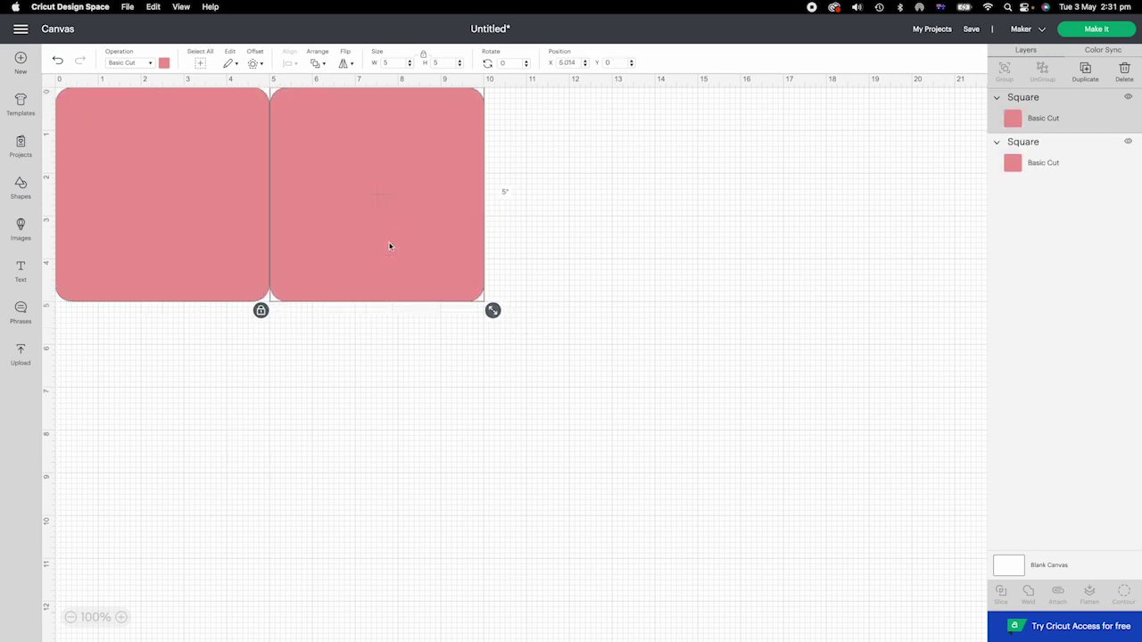
left_click(563, 62)
type("5")
key("Tab")
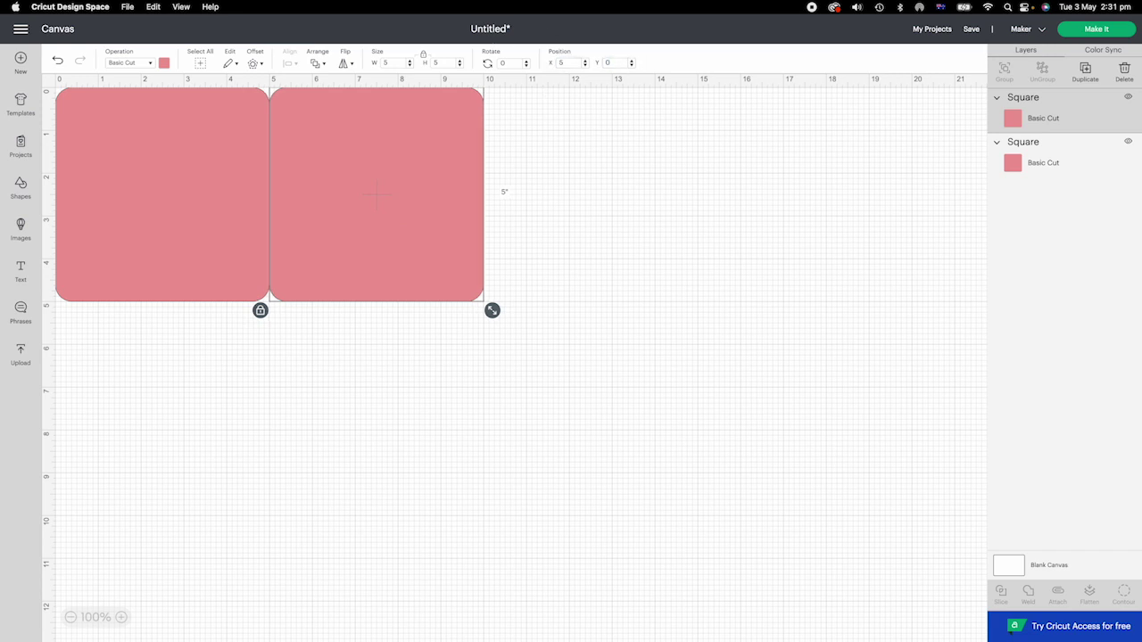
key("Escape")
Step: Add a heart shape and centre it on the right-hand square
left_click(19, 187)
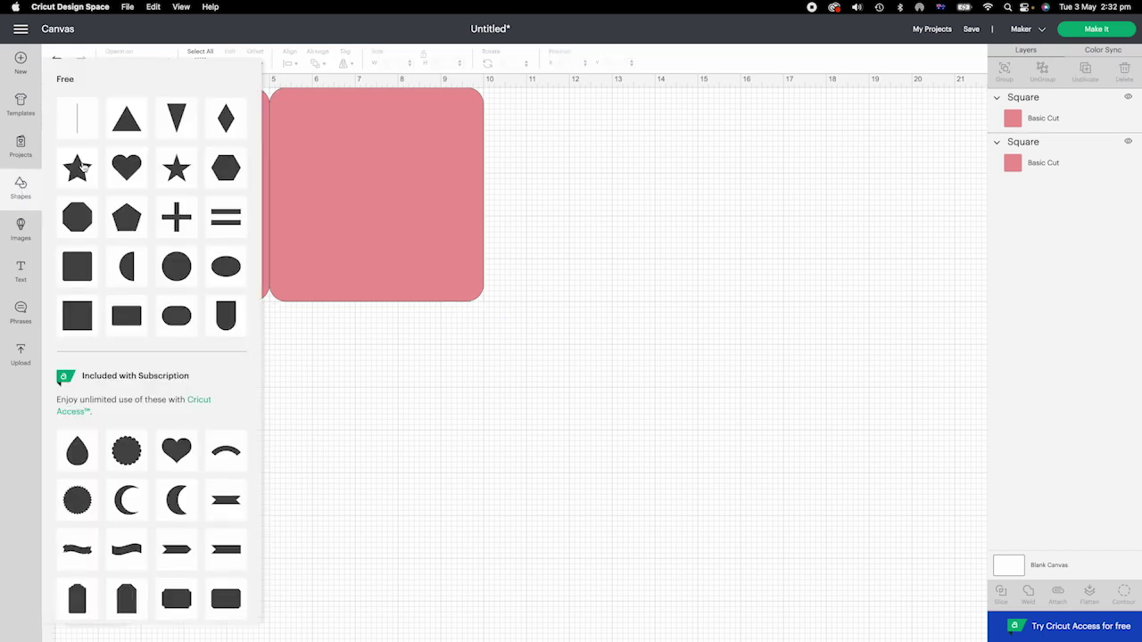
left_click(132, 166)
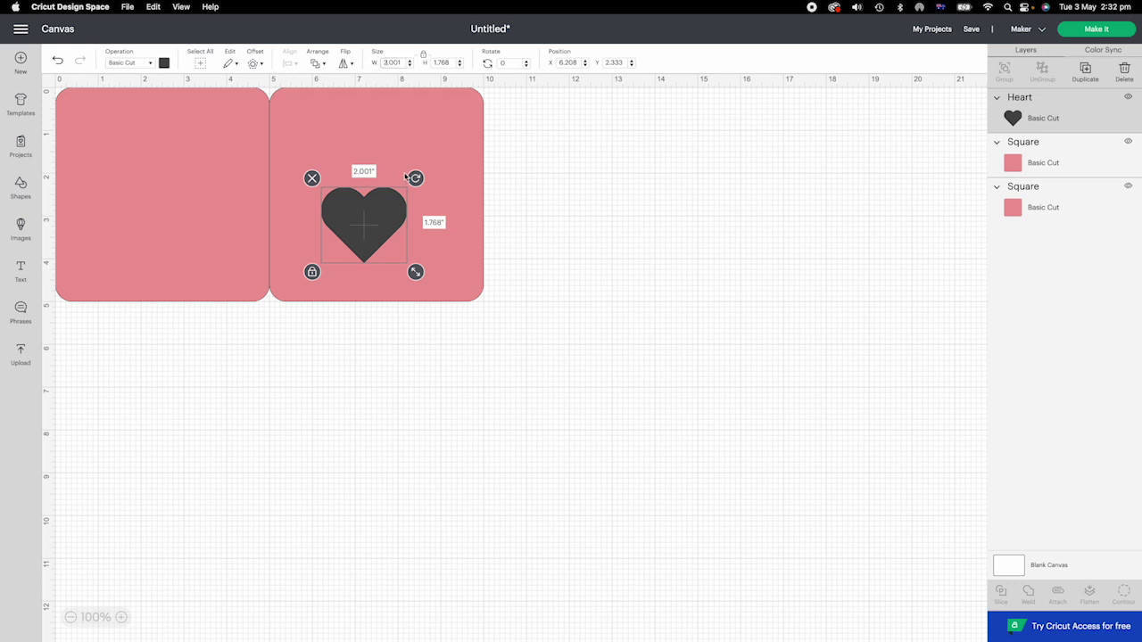
left_click_drag(539, 302, 351, 188)
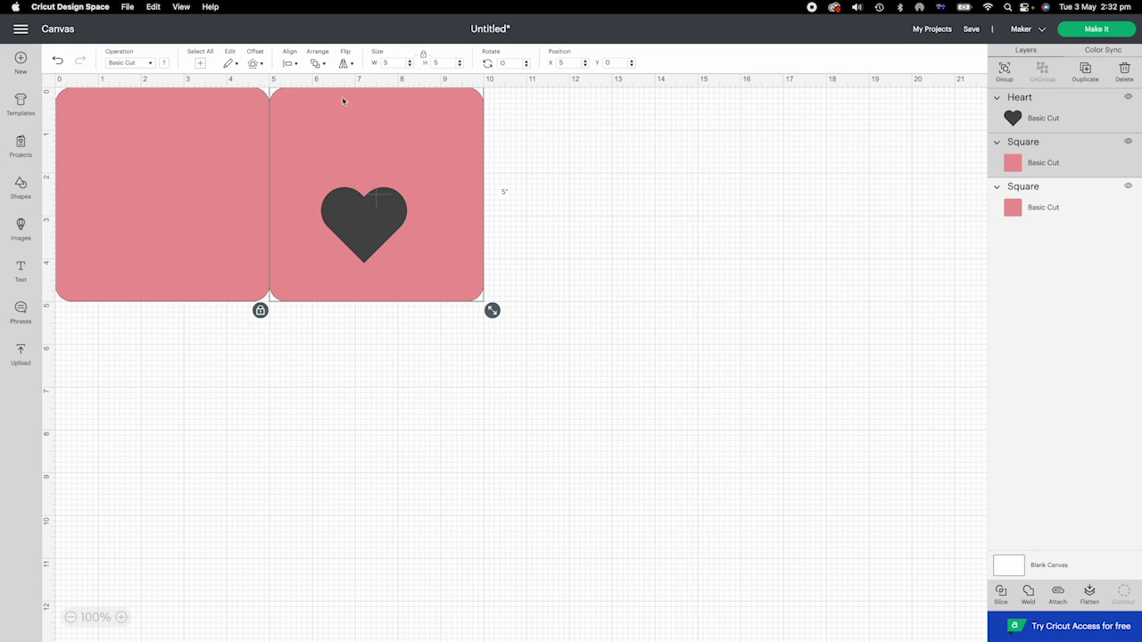
left_click(296, 65)
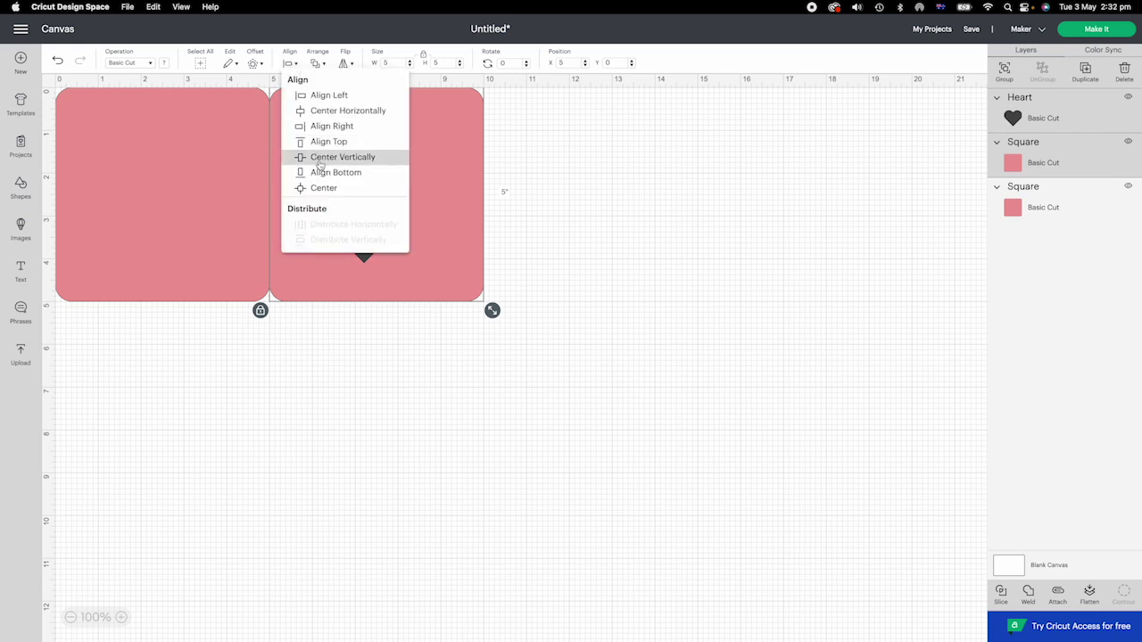
left_click(322, 189)
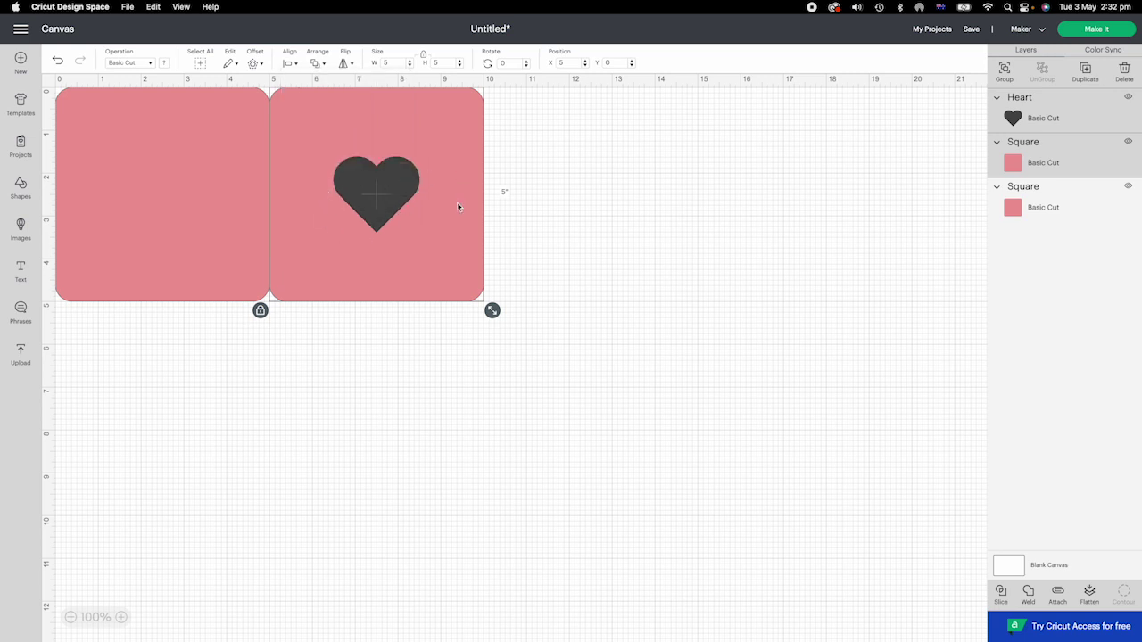
Step: Move the heart lower on the right-hand square
left_click(383, 179)
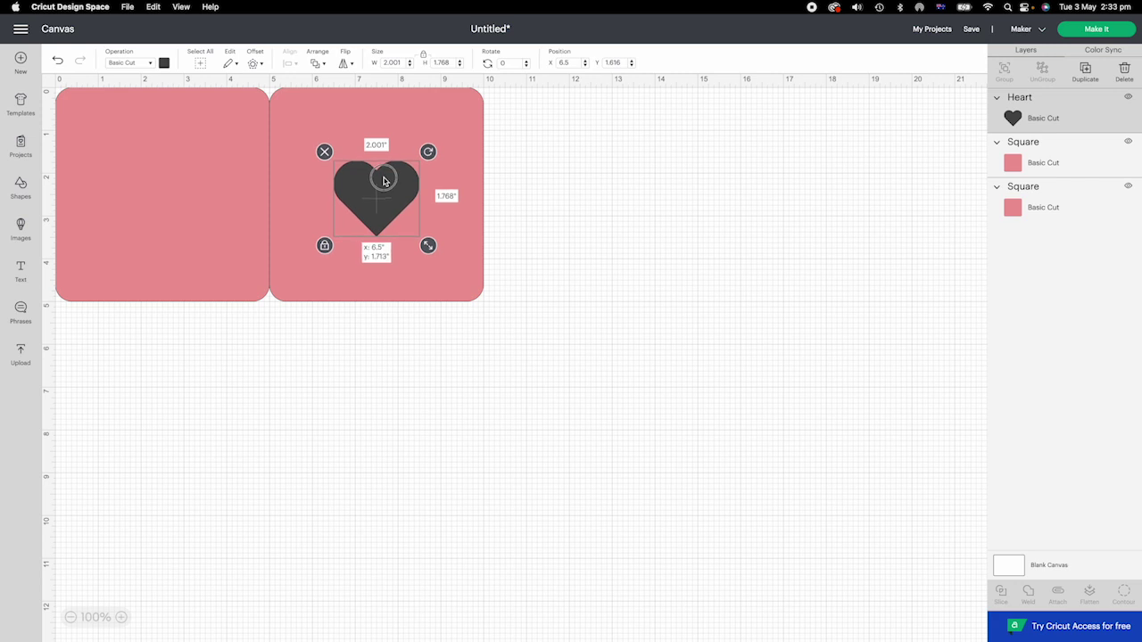
left_click_drag(384, 181, 384, 182)
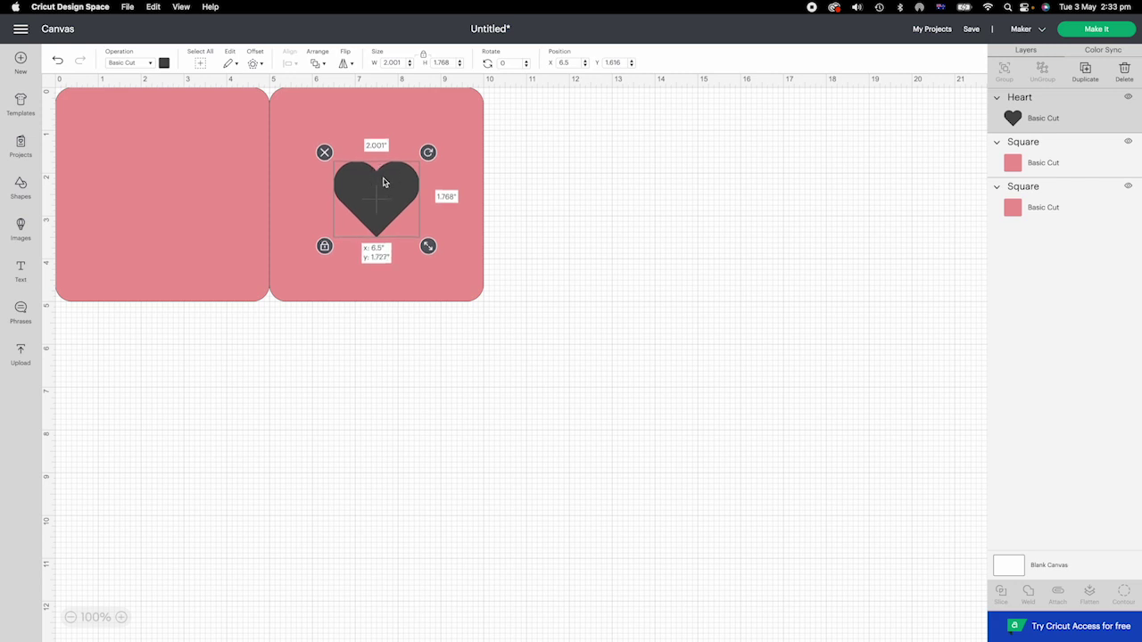
key("super+z")
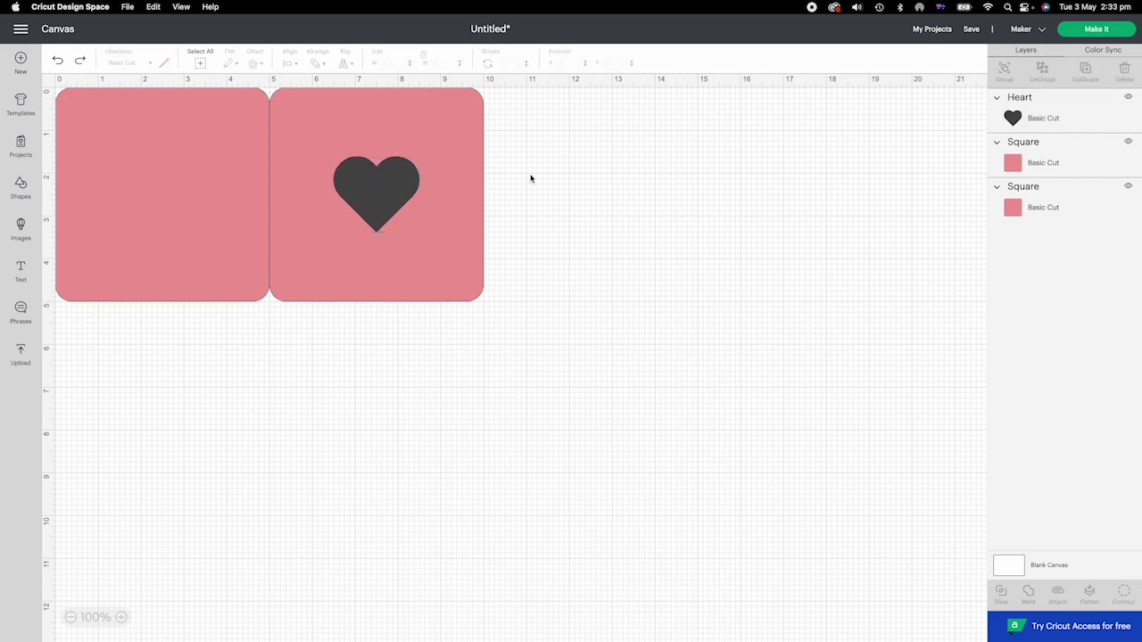
left_click(390, 183)
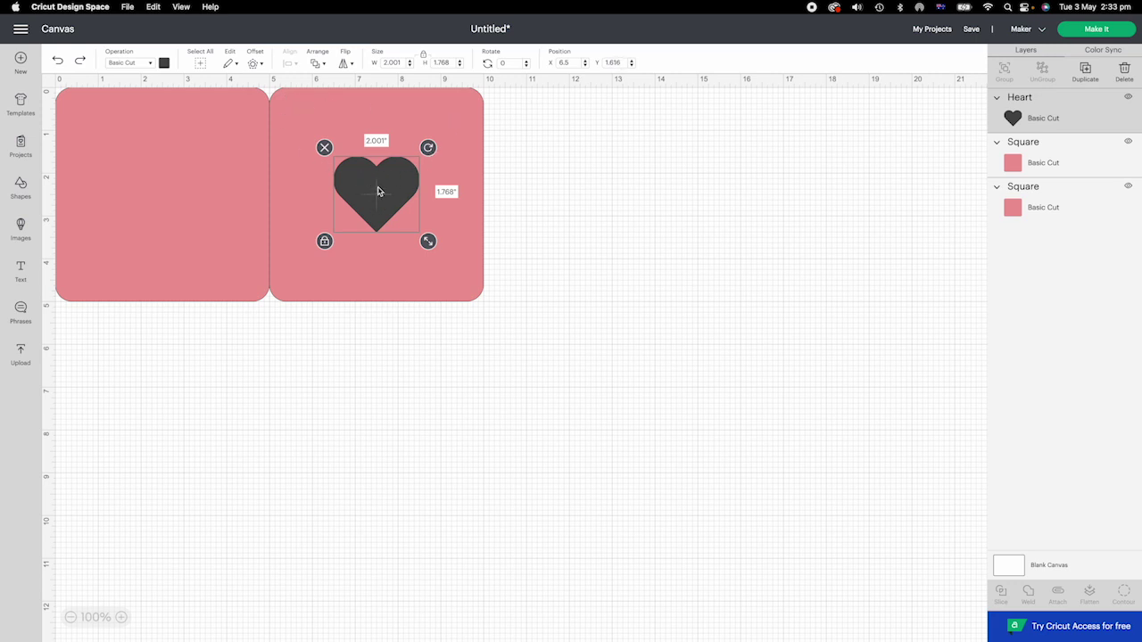
left_click_drag(377, 189, 376, 215)
left_click(559, 179)
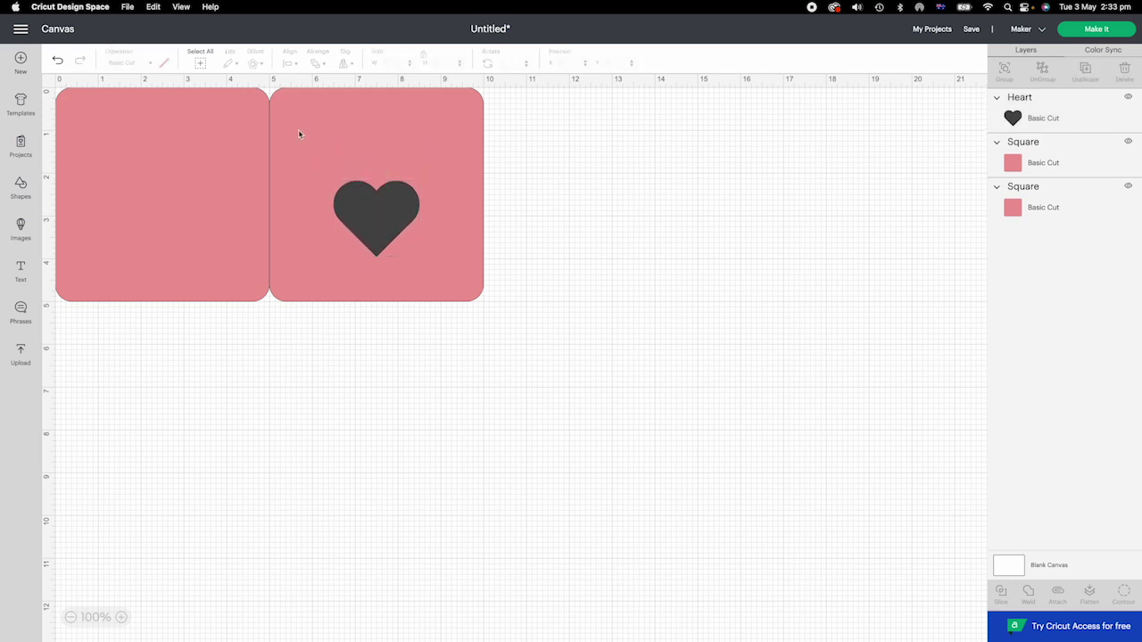
Step: Add a text object, set it to the FloralOne font, and move it below the card
left_click(22, 270)
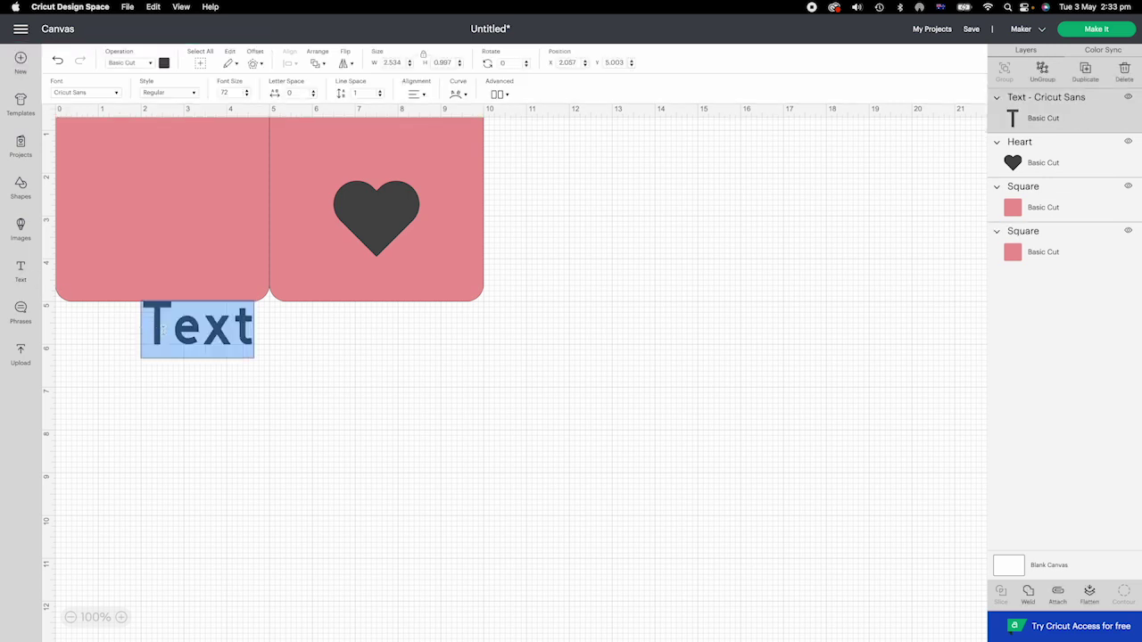
left_click(114, 93)
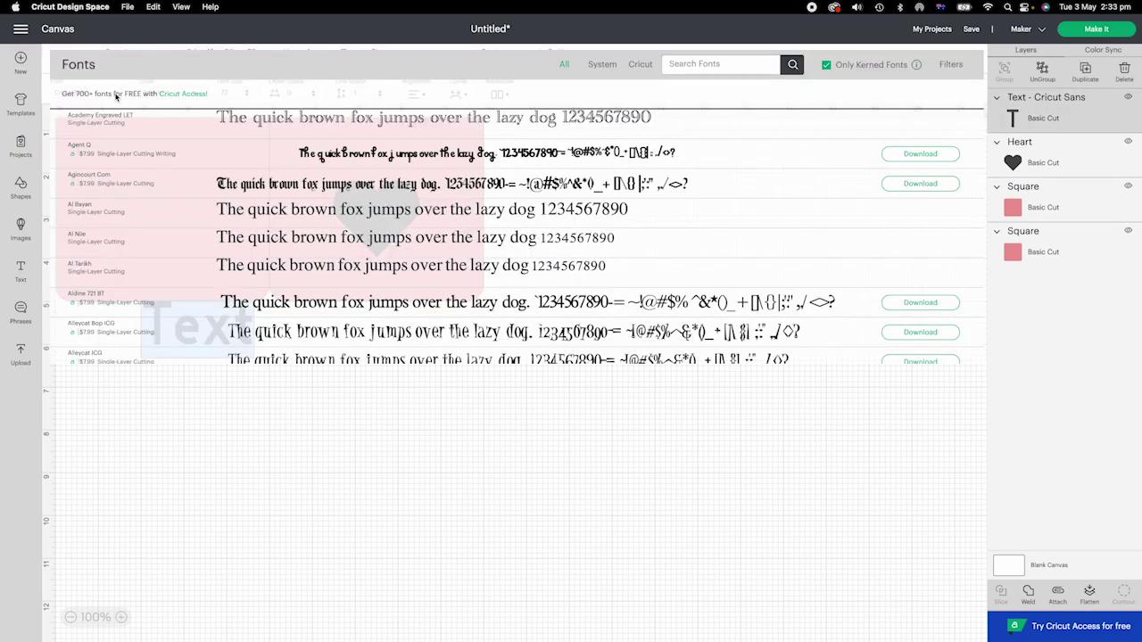
left_click(711, 64)
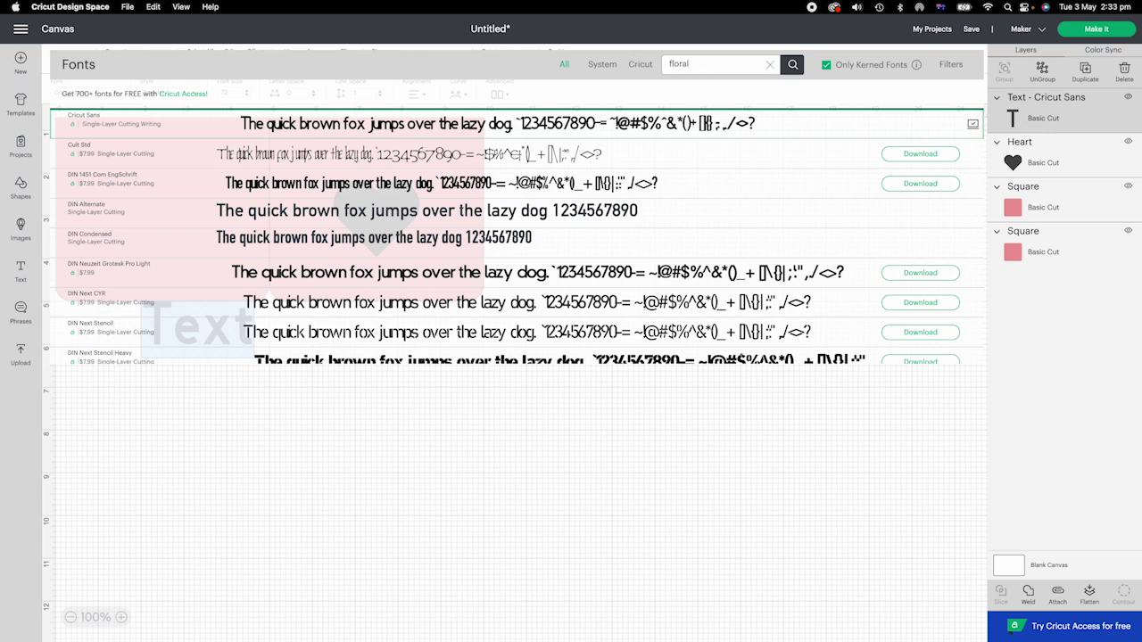
left_click(792, 64)
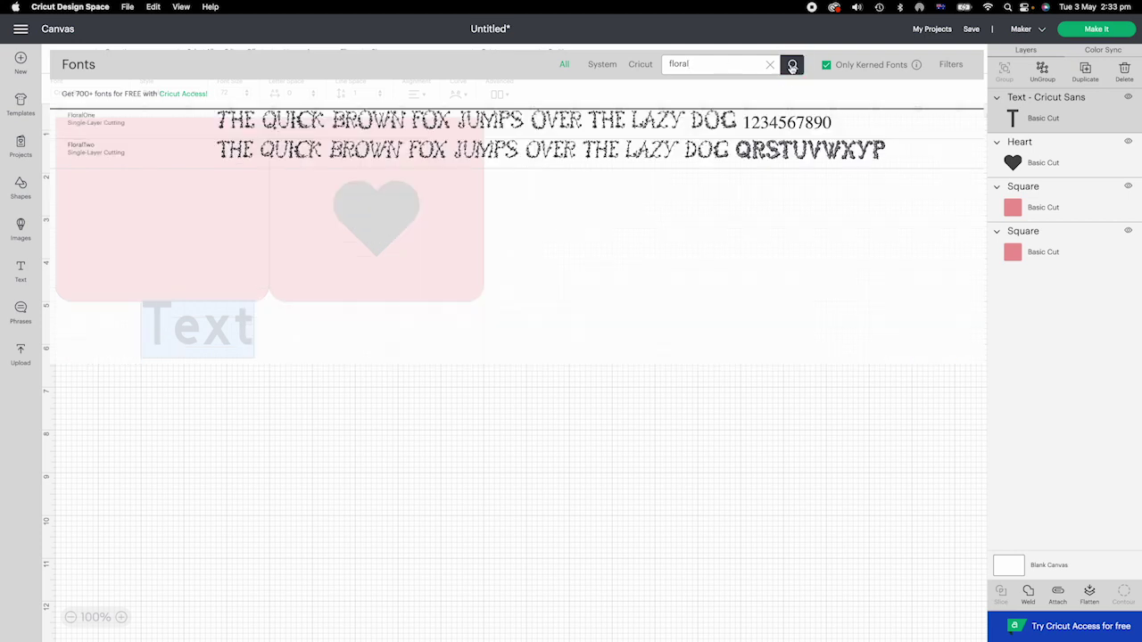
left_click(134, 125)
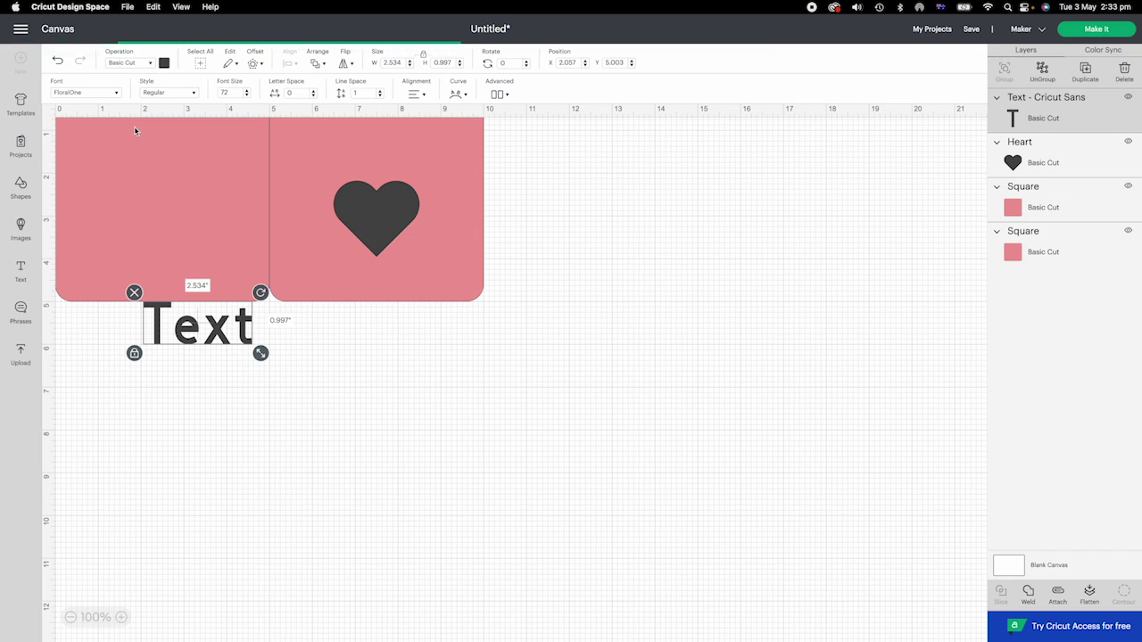
left_click_drag(268, 334, 401, 377)
Step: Change the text to LOVE, move it to the card top, and make it 4.5 inches wide
double_click(401, 377)
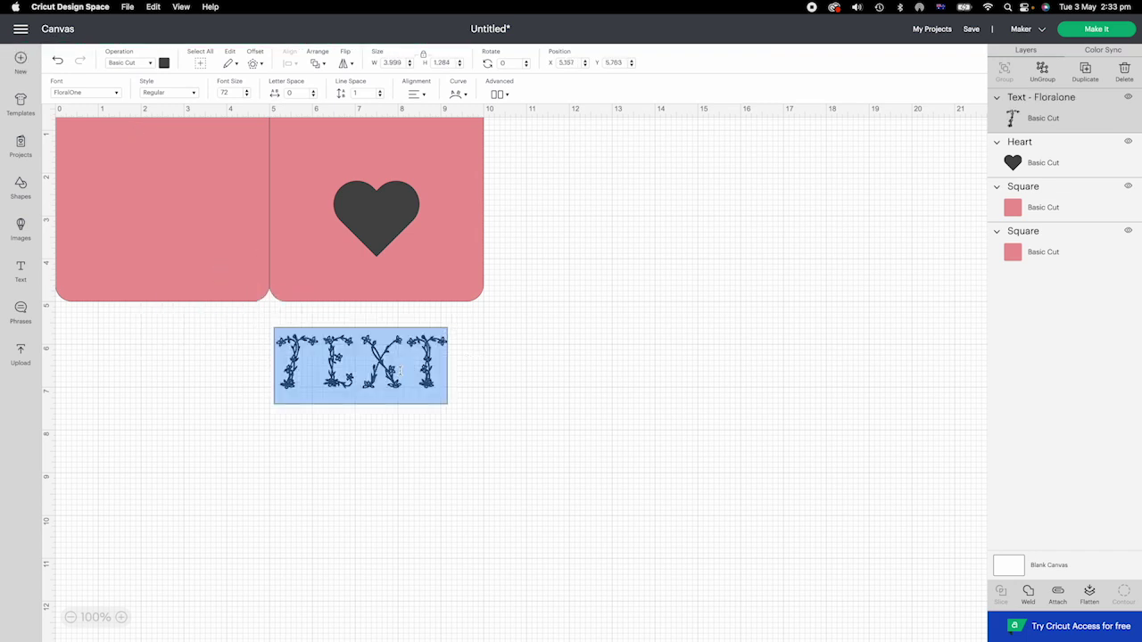
type("LOVE")
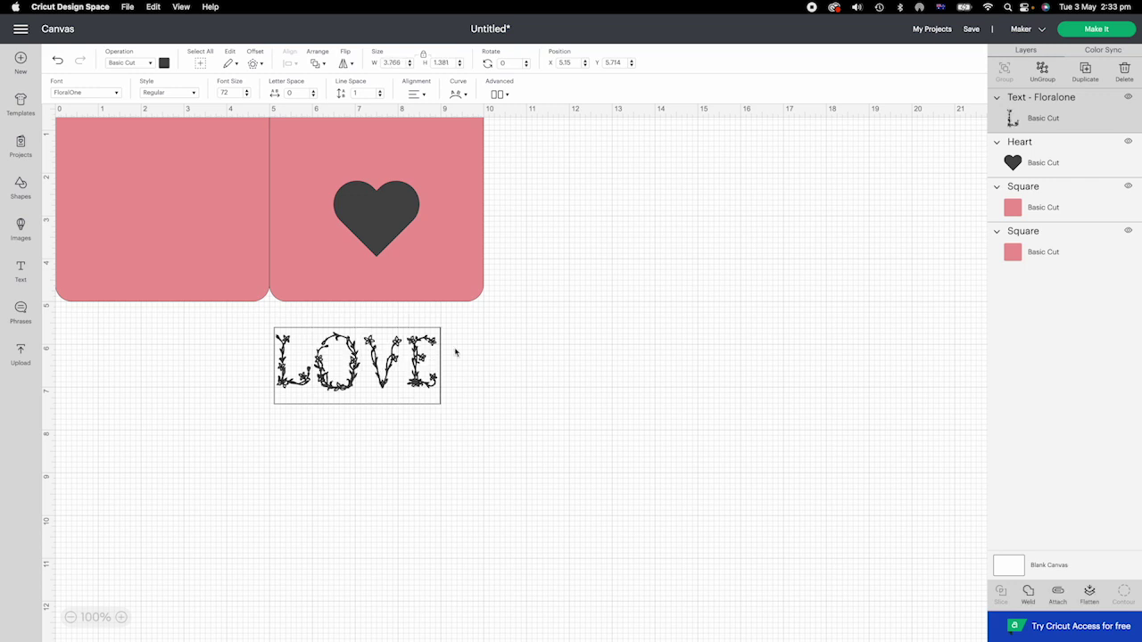
left_click(602, 341)
left_click_drag(357, 365, 368, 131)
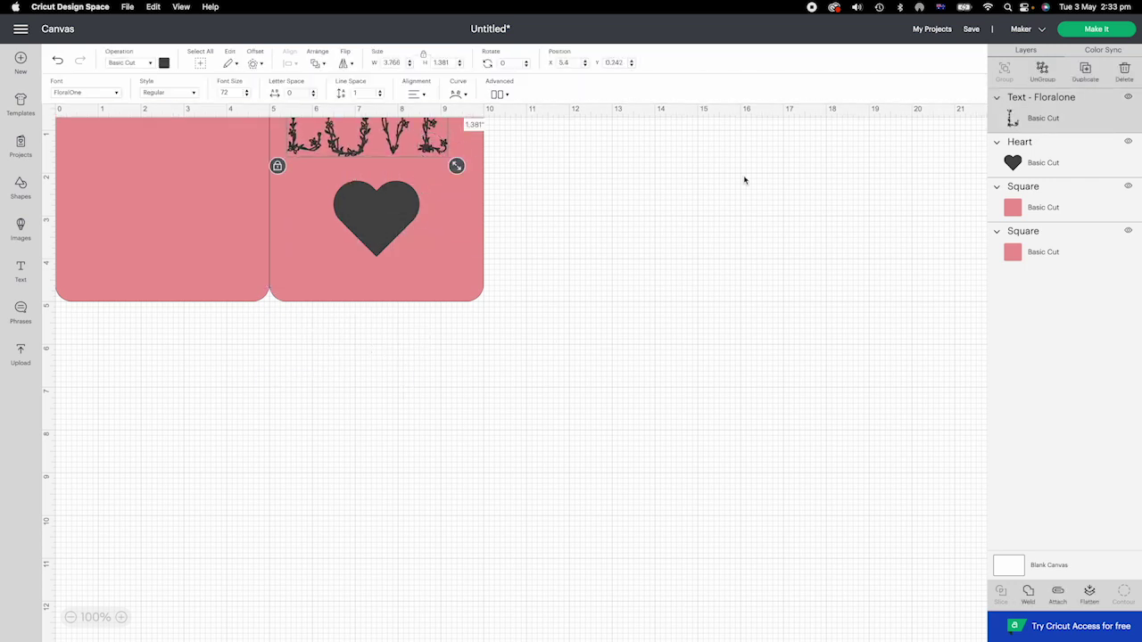
left_click(433, 149)
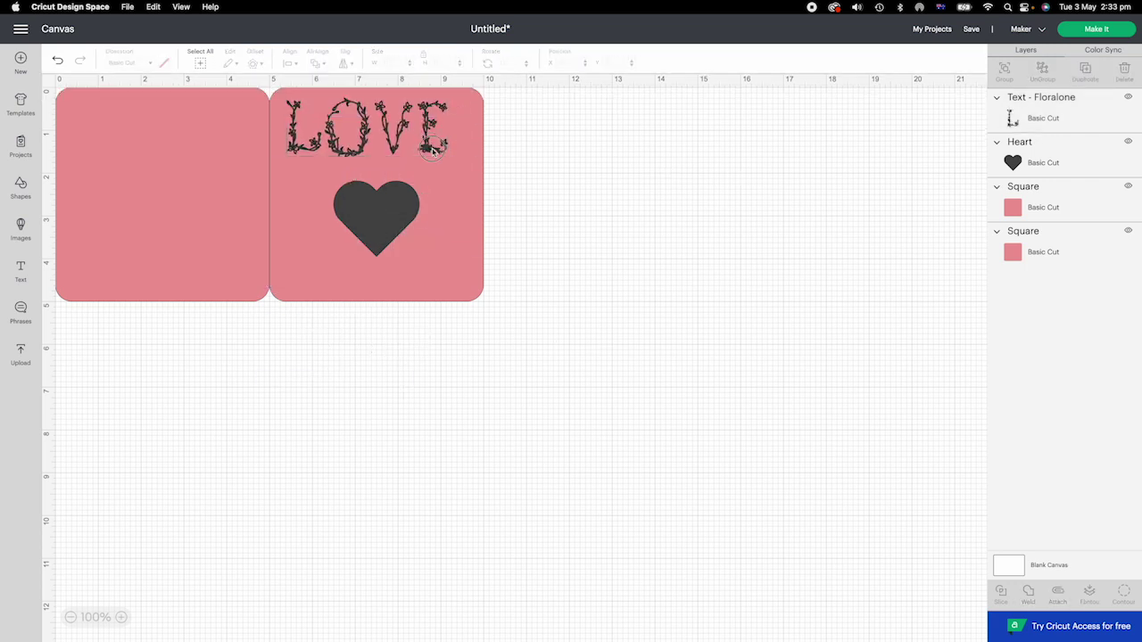
left_click_drag(432, 150, 429, 151)
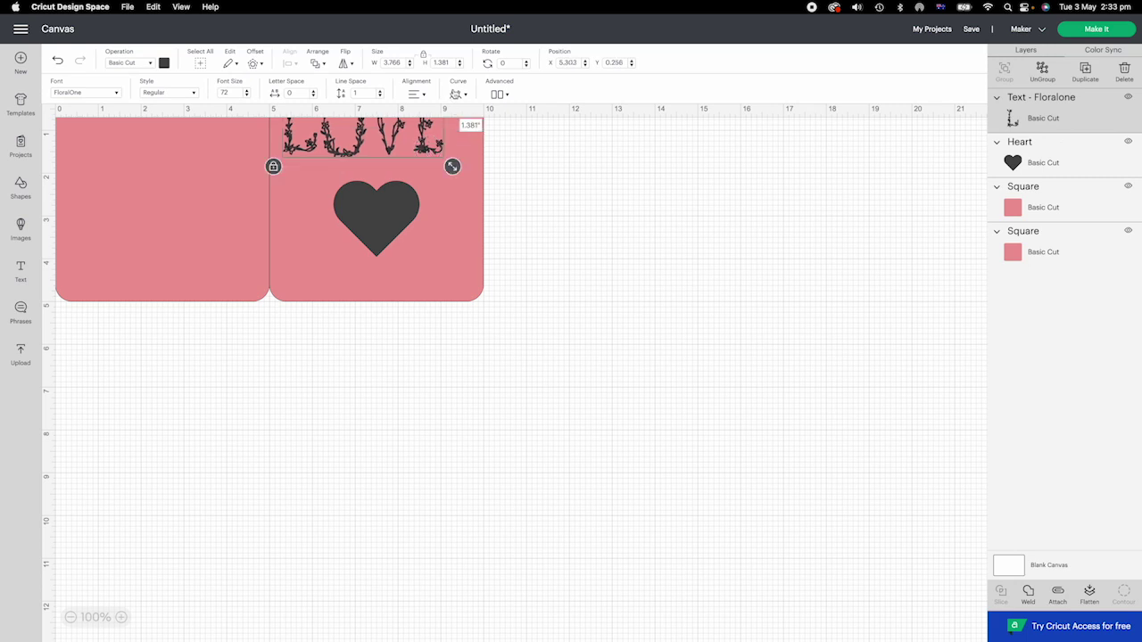
double_click(393, 63)
type("4.5")
key("Return")
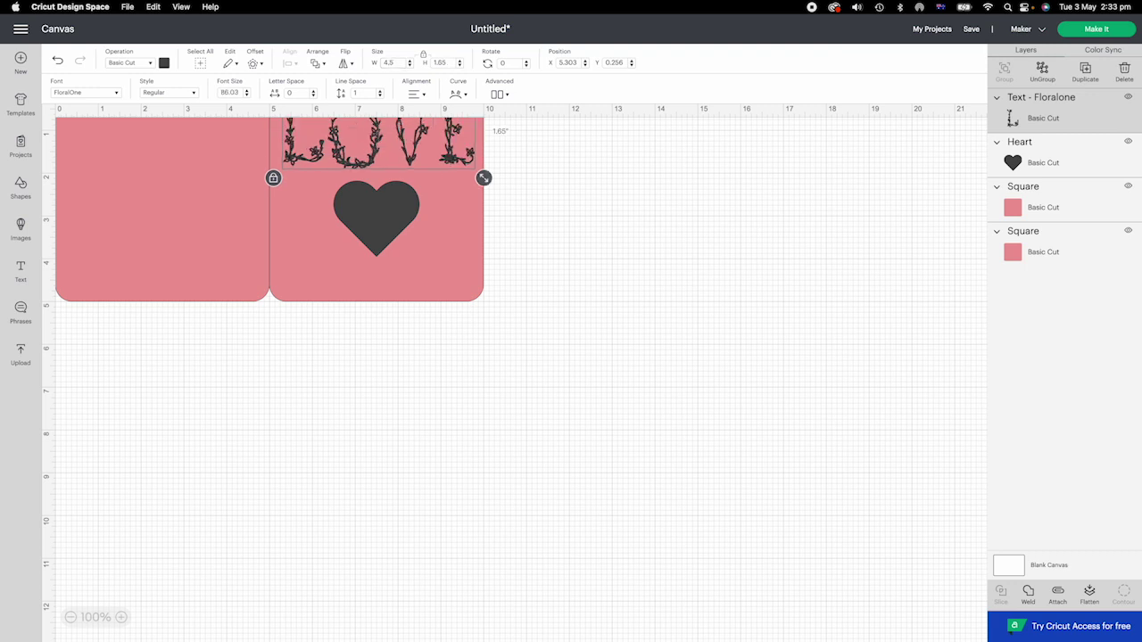
Step: Lower the heart below LOVE and nudge LOVE slightly down
left_click(590, 221)
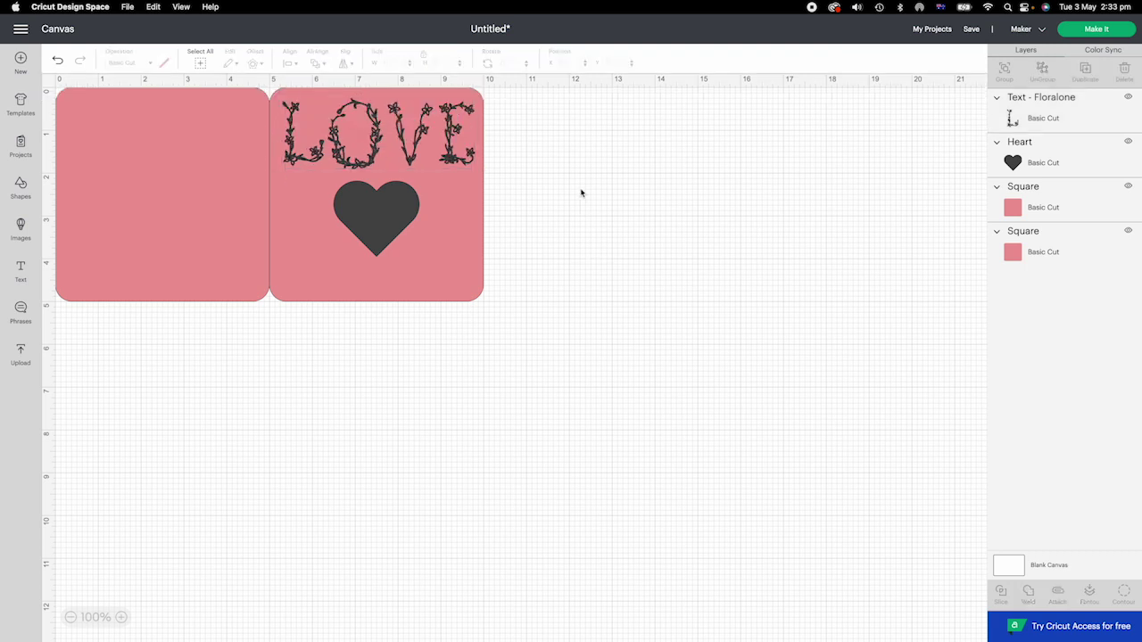
left_click(394, 207)
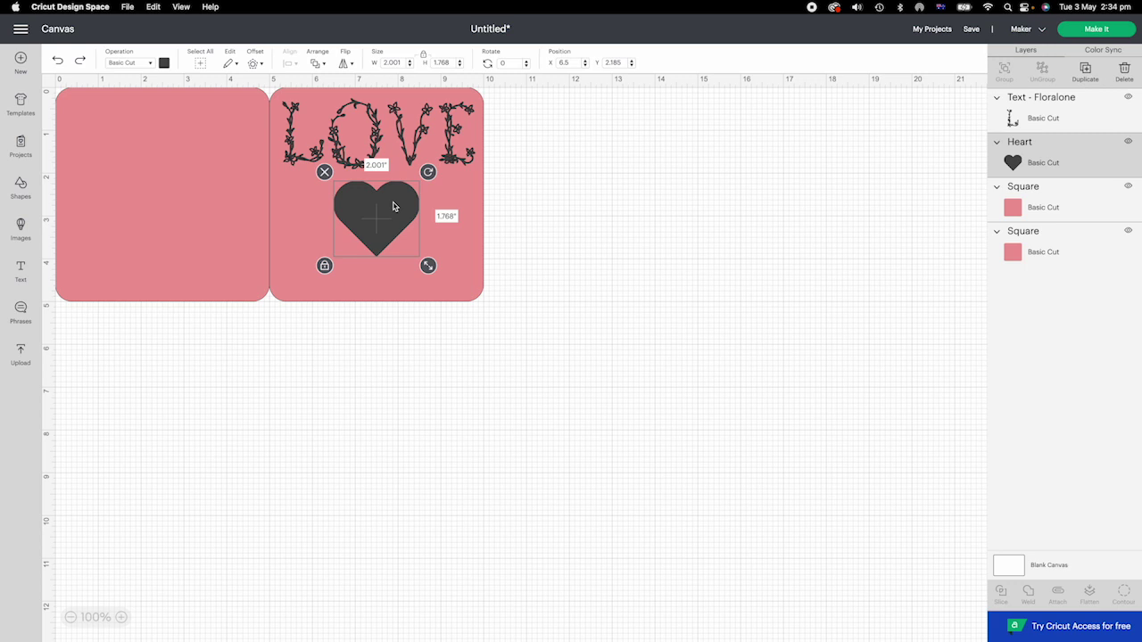
left_click_drag(394, 207, 394, 220)
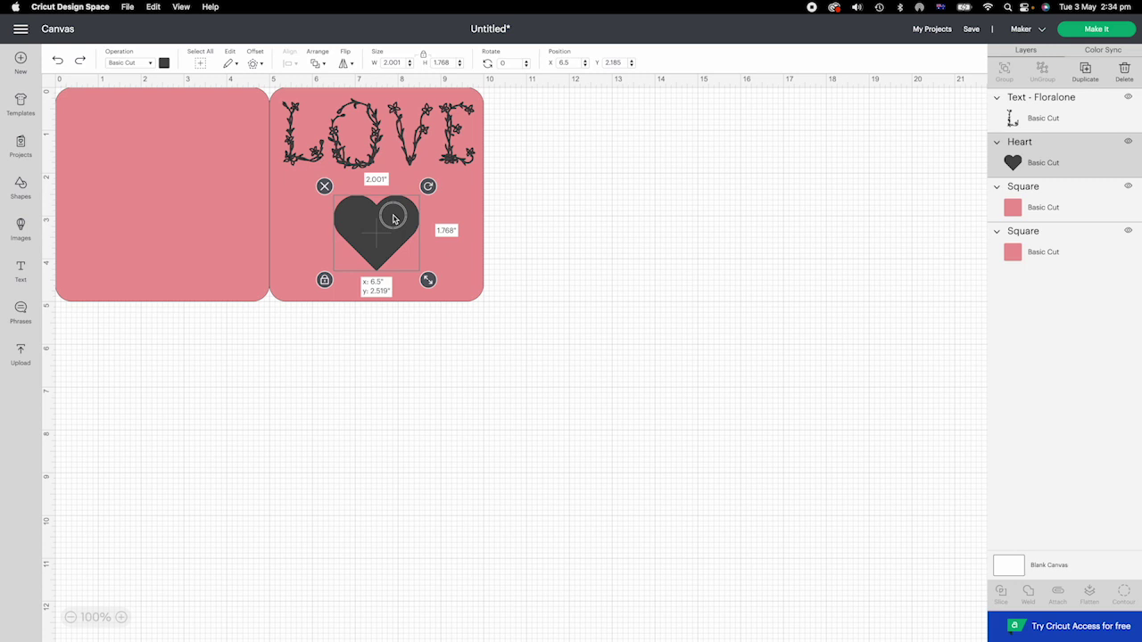
left_click_drag(394, 219, 395, 220)
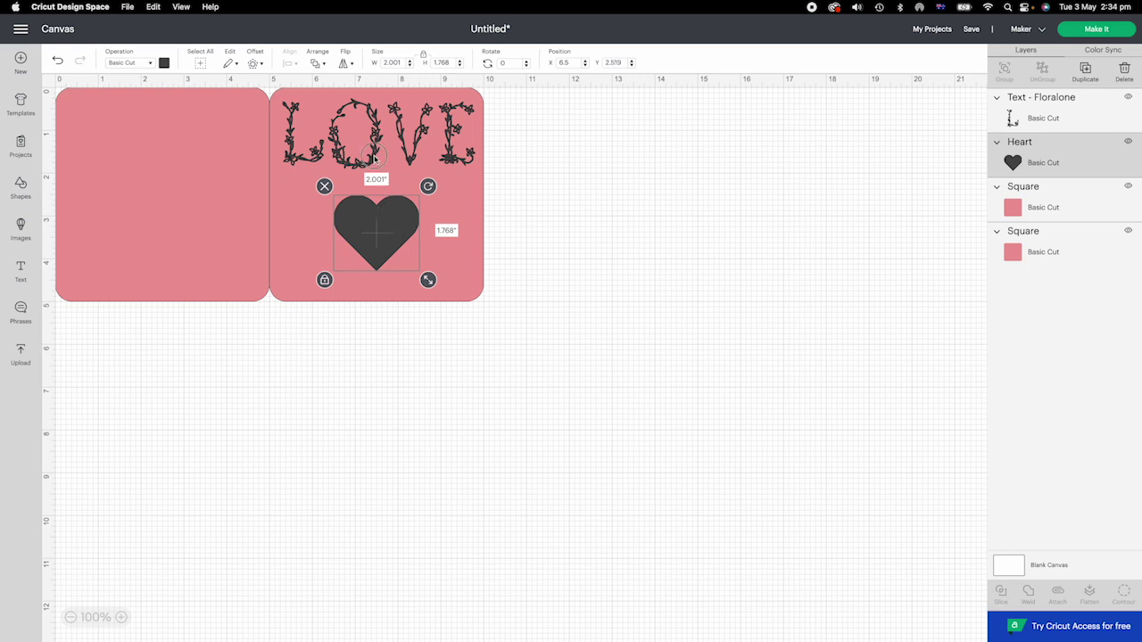
left_click_drag(376, 150, 380, 156)
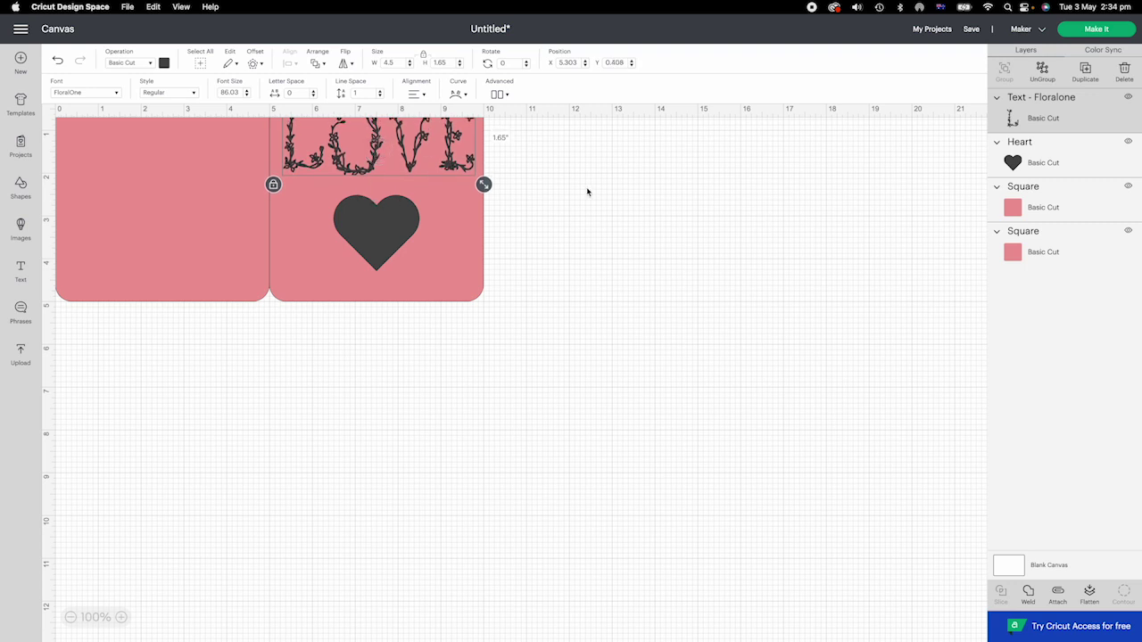
left_click(587, 192)
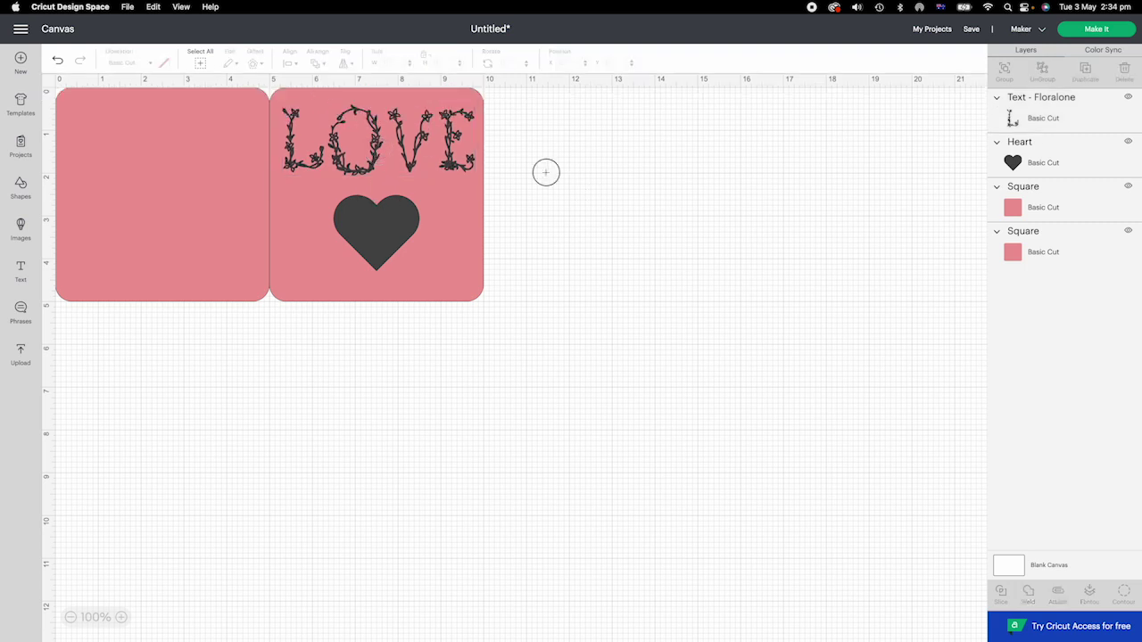
Step: Centre LOVE horizontally on the right card panel
left_click_drag(547, 172, 412, 124)
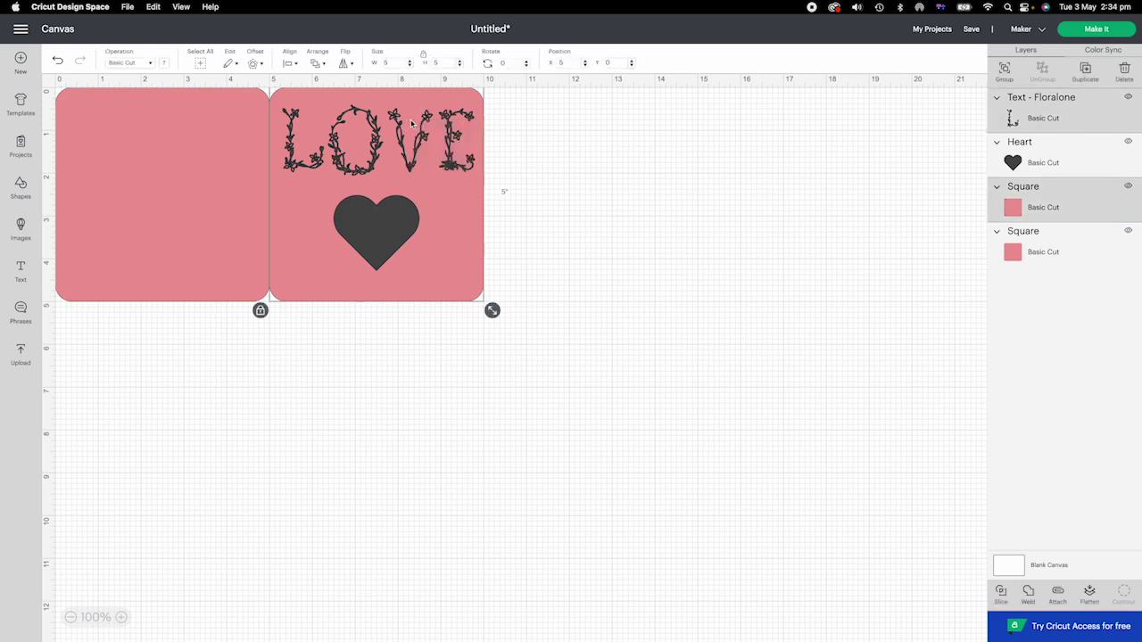
left_click(291, 63)
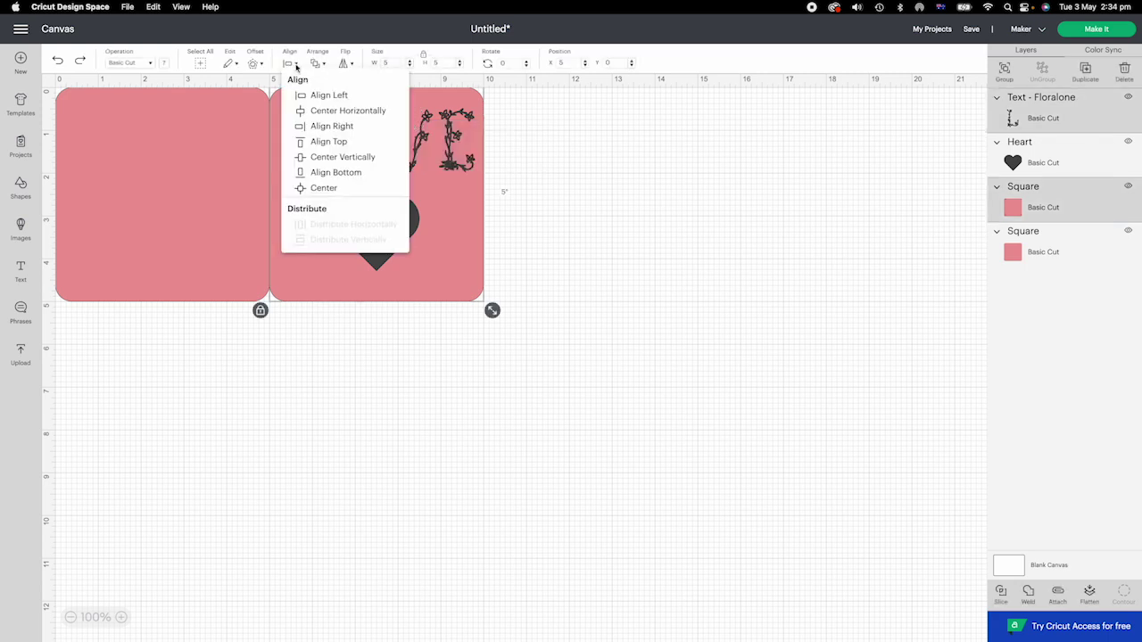
left_click(317, 113)
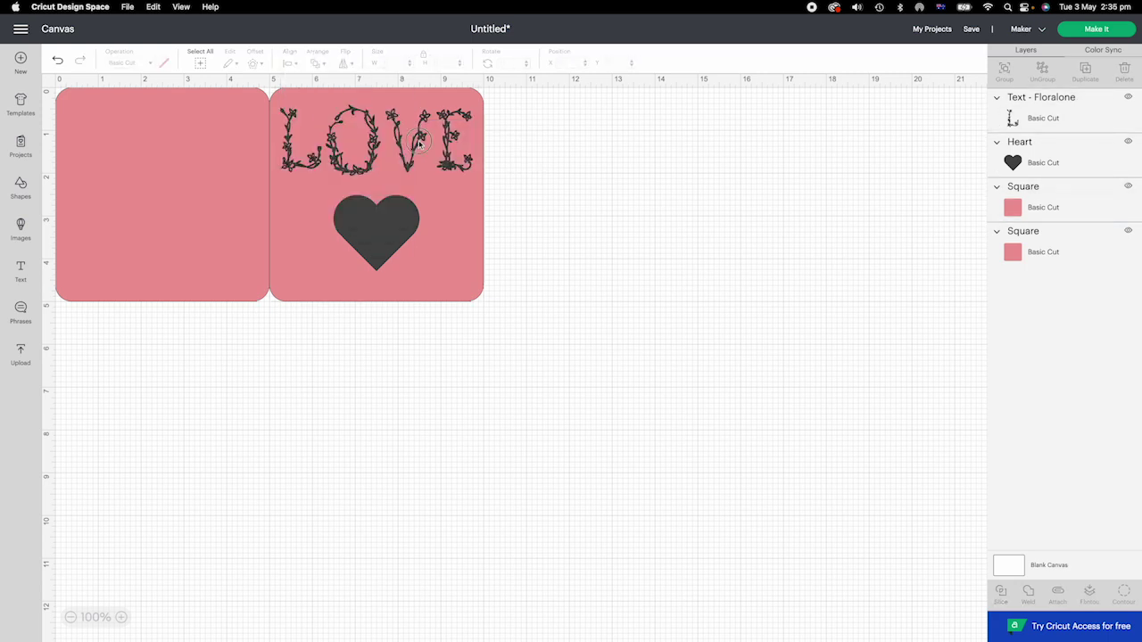
left_click_drag(423, 142, 419, 146)
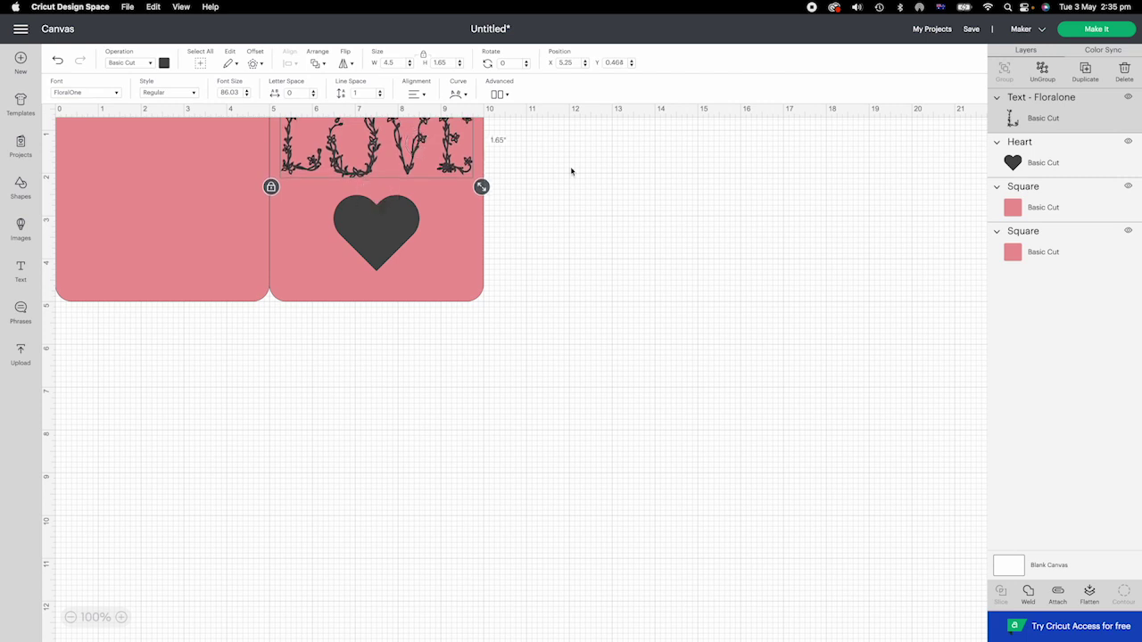
left_click(615, 177)
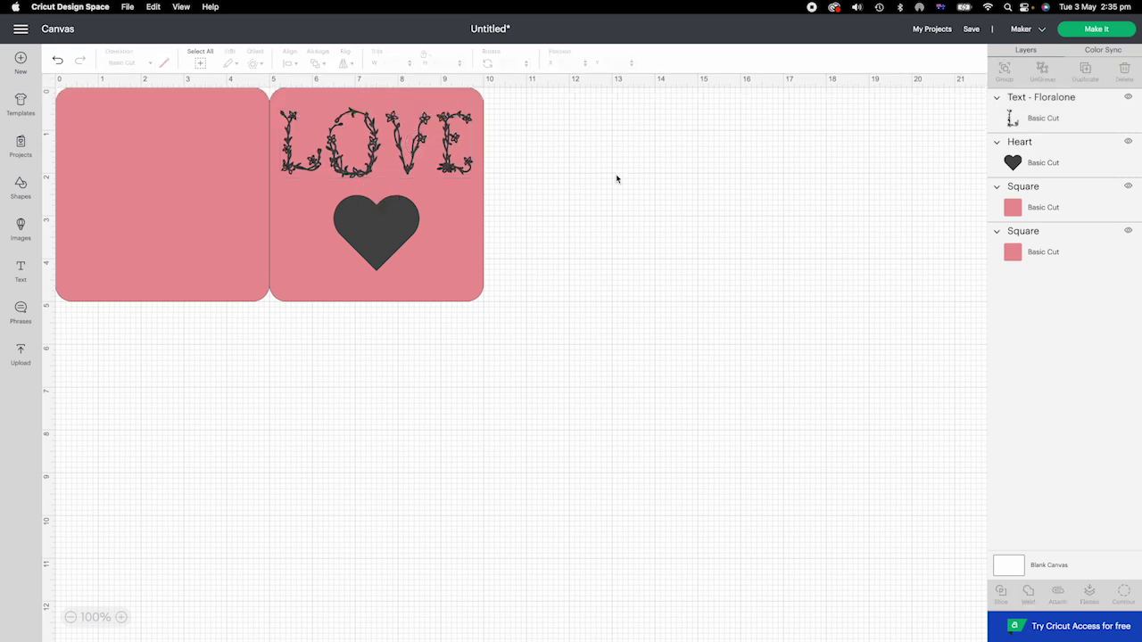
Step: Duplicate the heart and move the spare copy off the card to the right
left_click(367, 232)
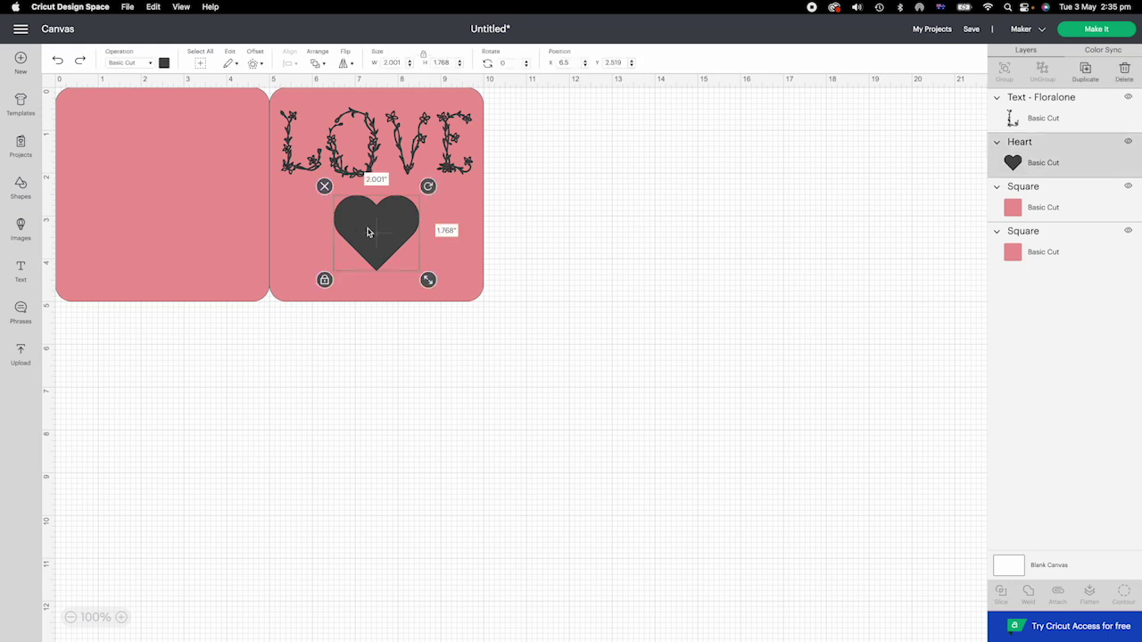
right_click(366, 232)
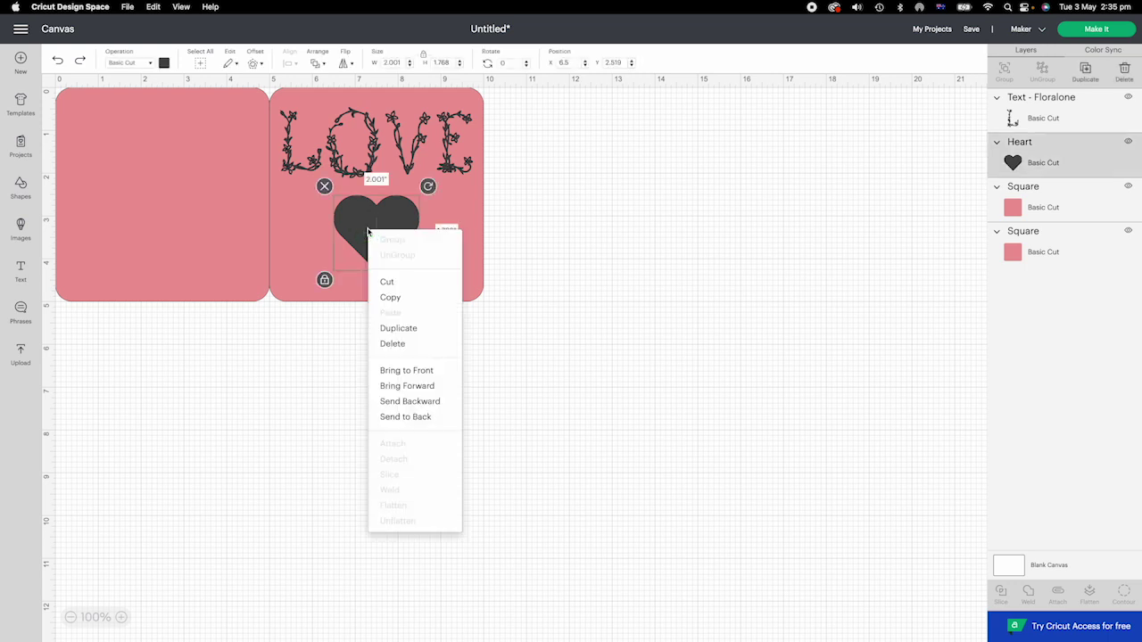
left_click(397, 328)
left_click_drag(385, 244, 674, 241)
left_click(505, 345)
Step: Slice the heart out of the right panel and delete both leftover heart pieces
left_click_drag(537, 257, 344, 219)
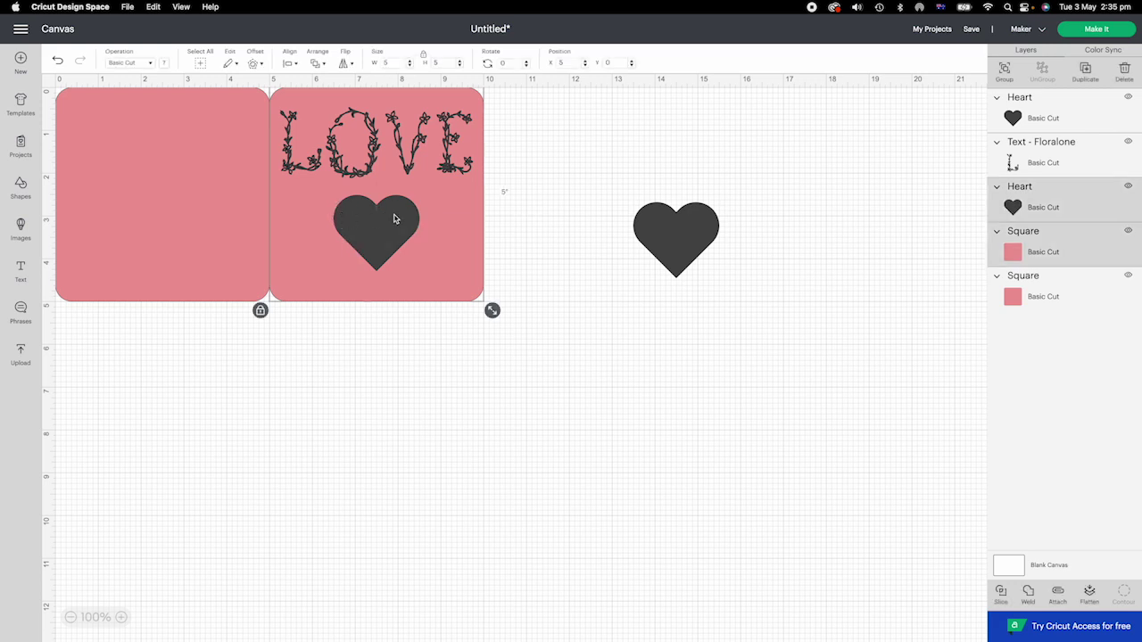
left_click(1001, 596)
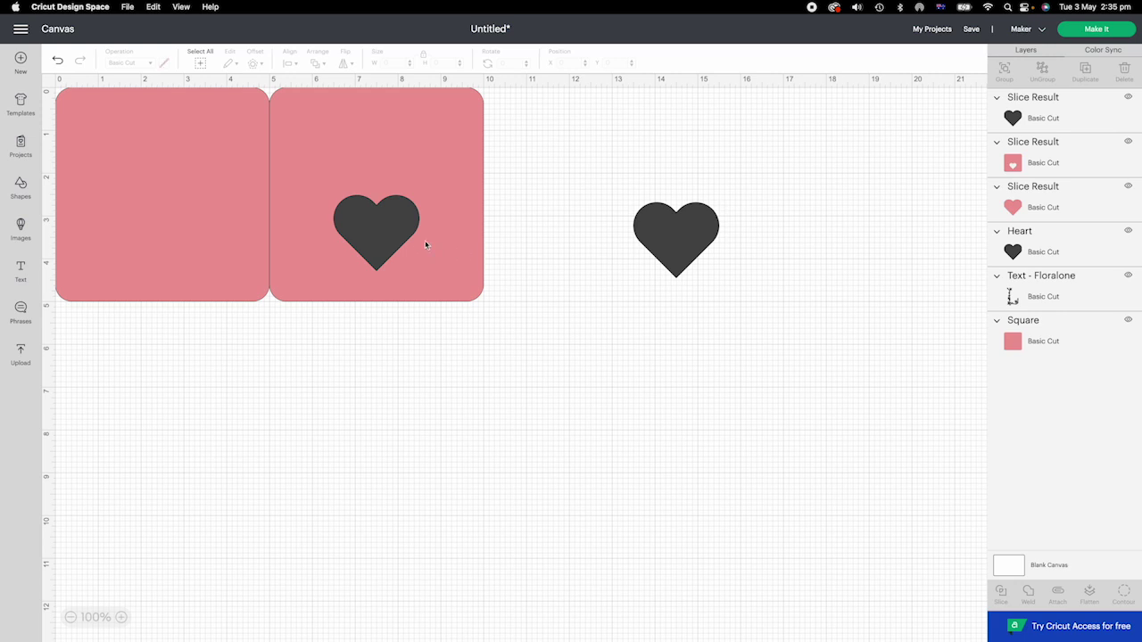
left_click(375, 234)
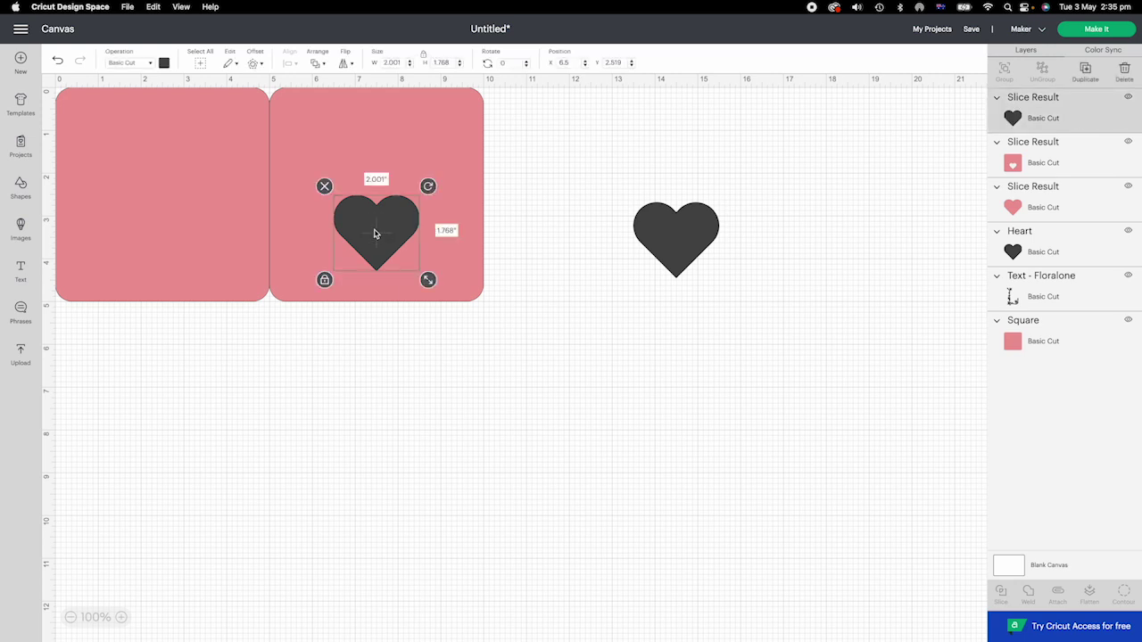
key("Delete")
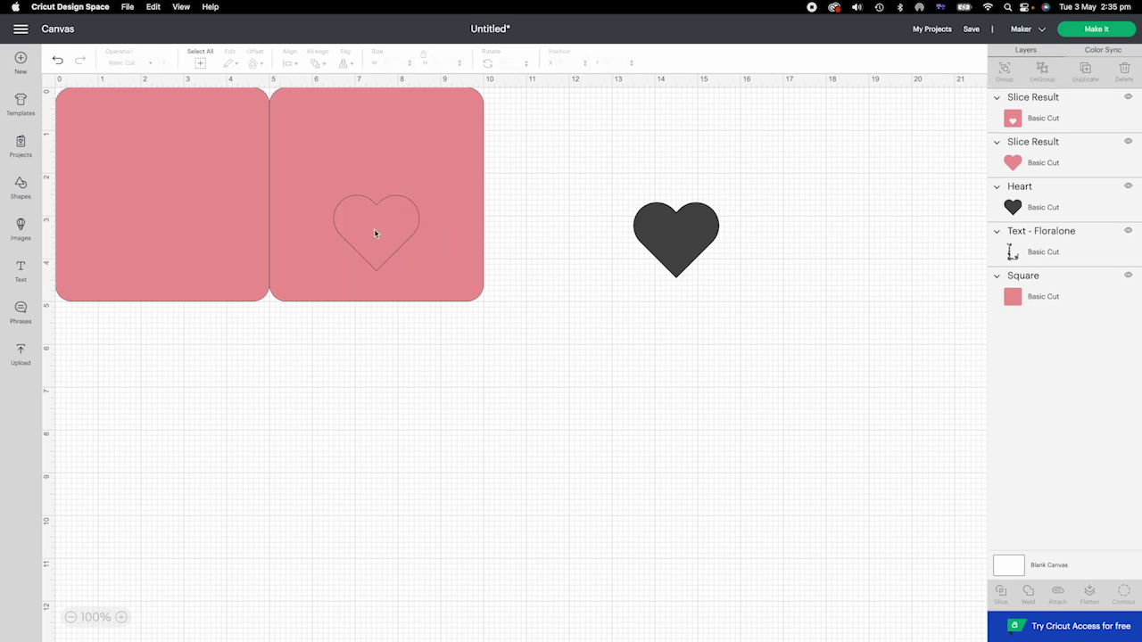
left_click(375, 234)
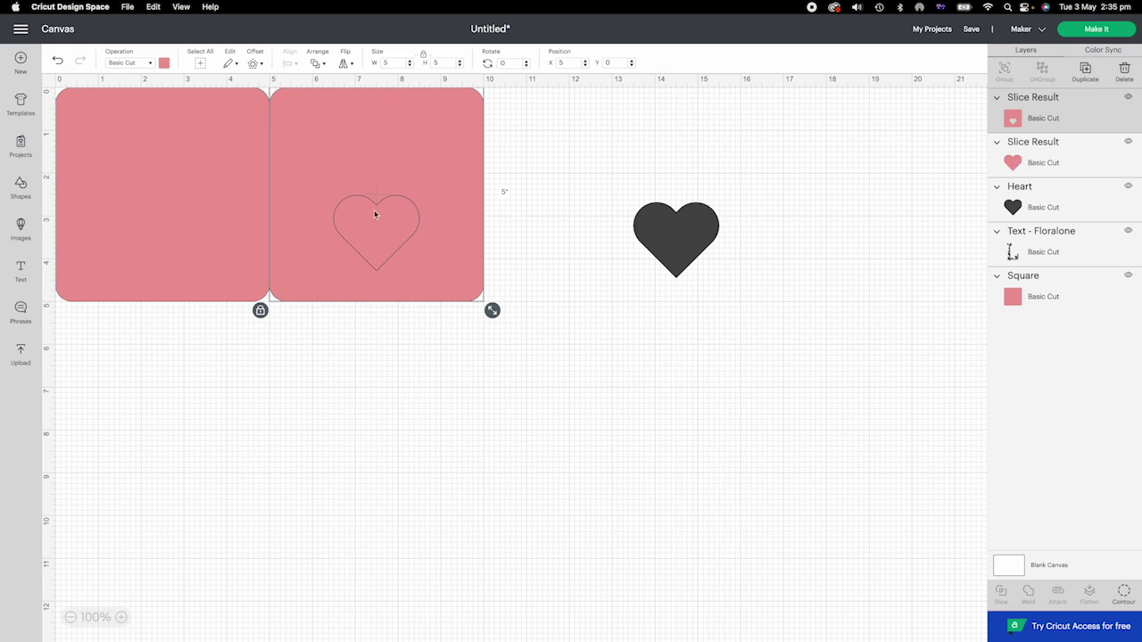
left_click(1059, 167)
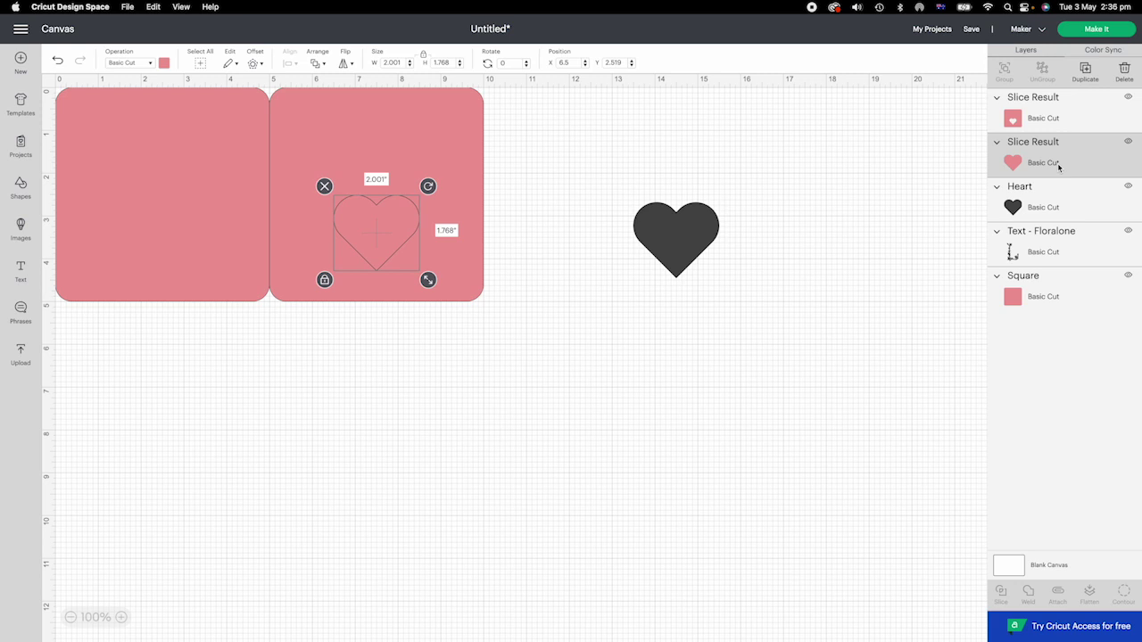
key("Delete")
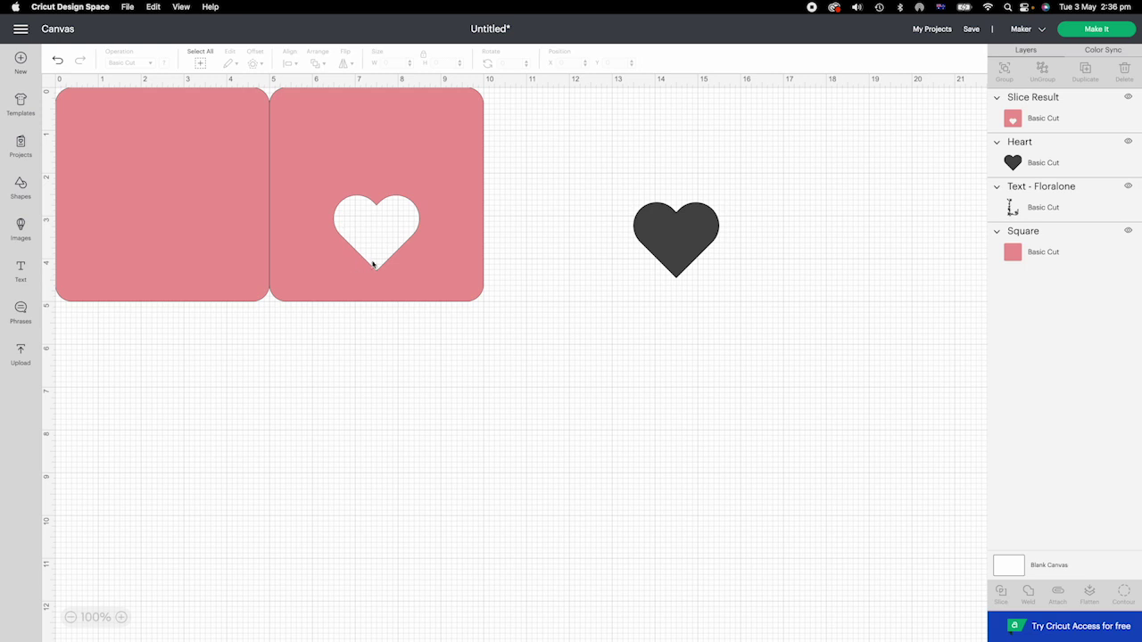
Step: Weld the two pink panels into one card and add a line shape for scoring
left_click_drag(310, 346, 178, 236)
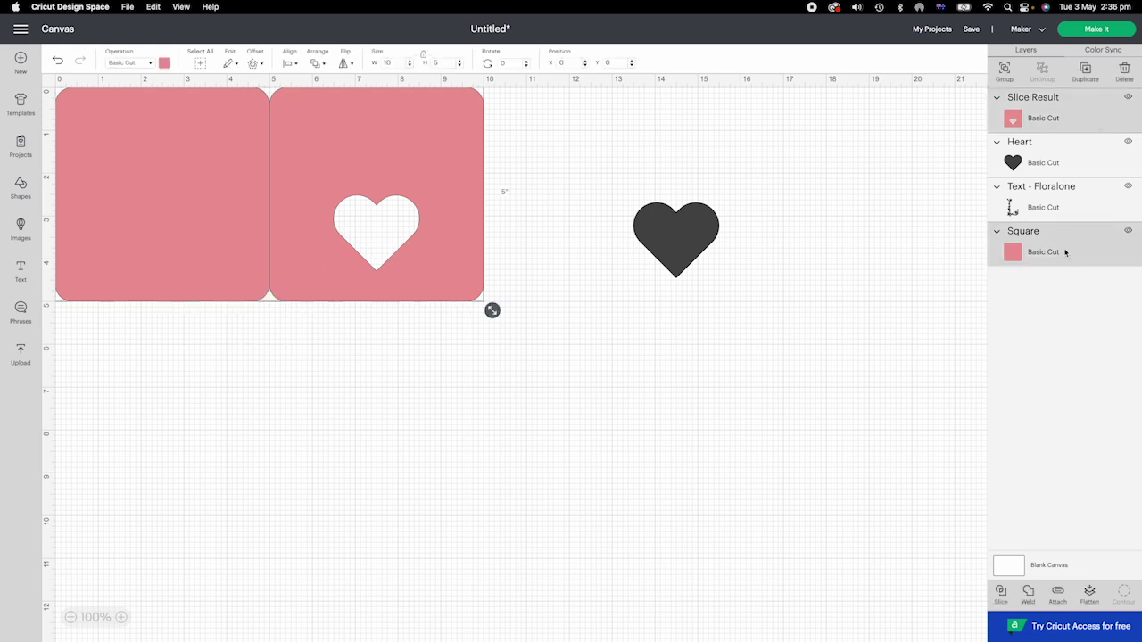
left_click(1028, 593)
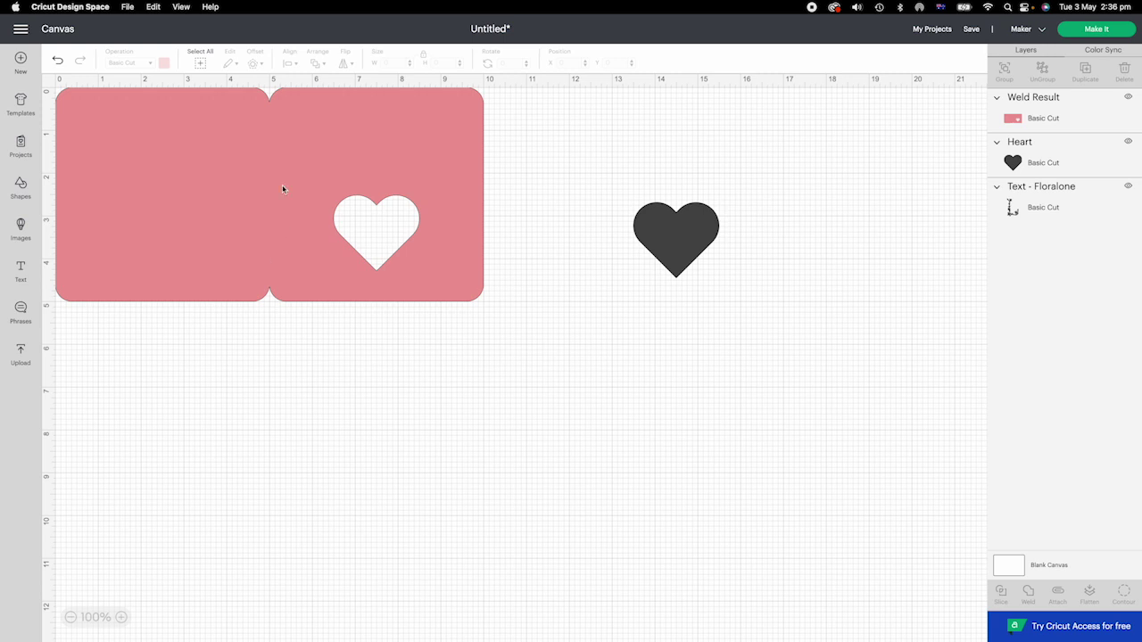
left_click(23, 198)
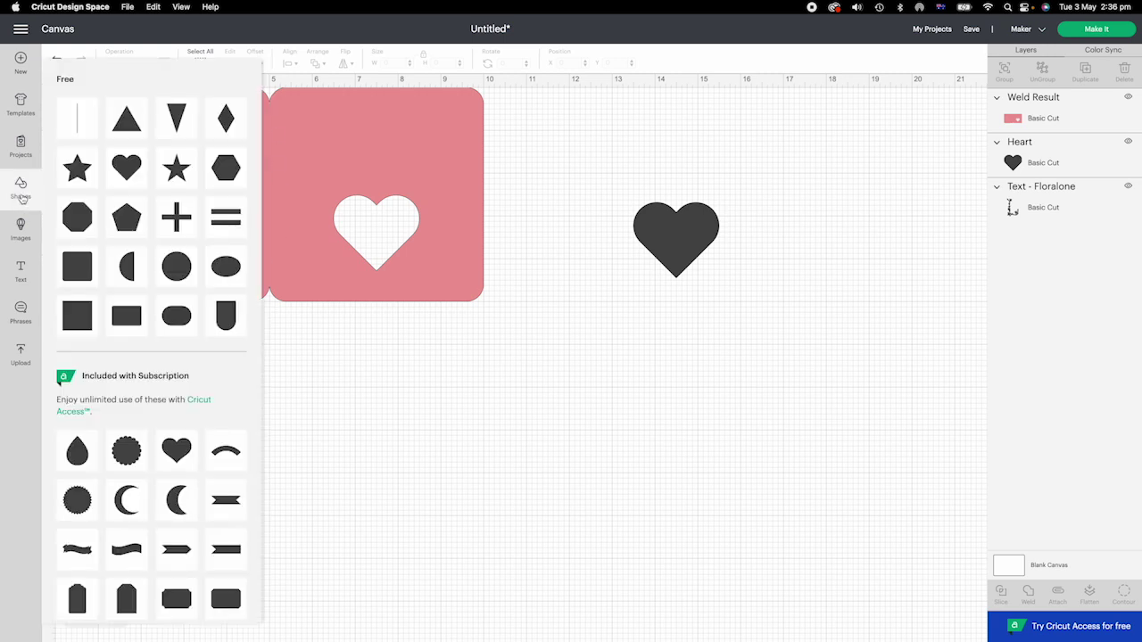
left_click(81, 114)
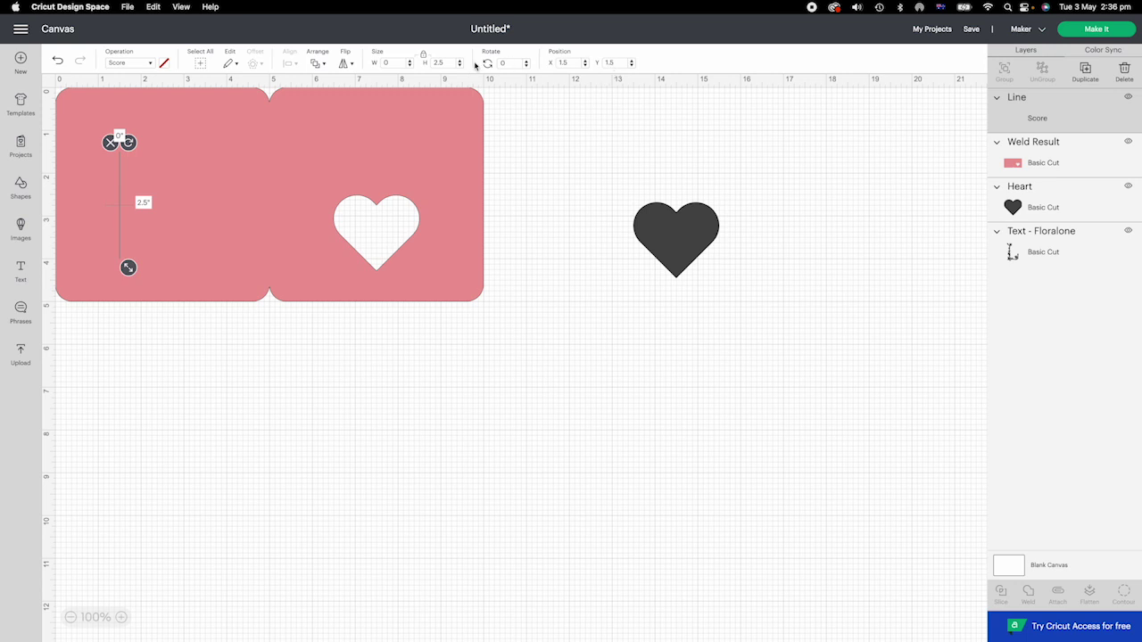
Step: Make the line 5 inches long and place it at X 5, Y 0
left_click(438, 63)
type("5")
key("Return")
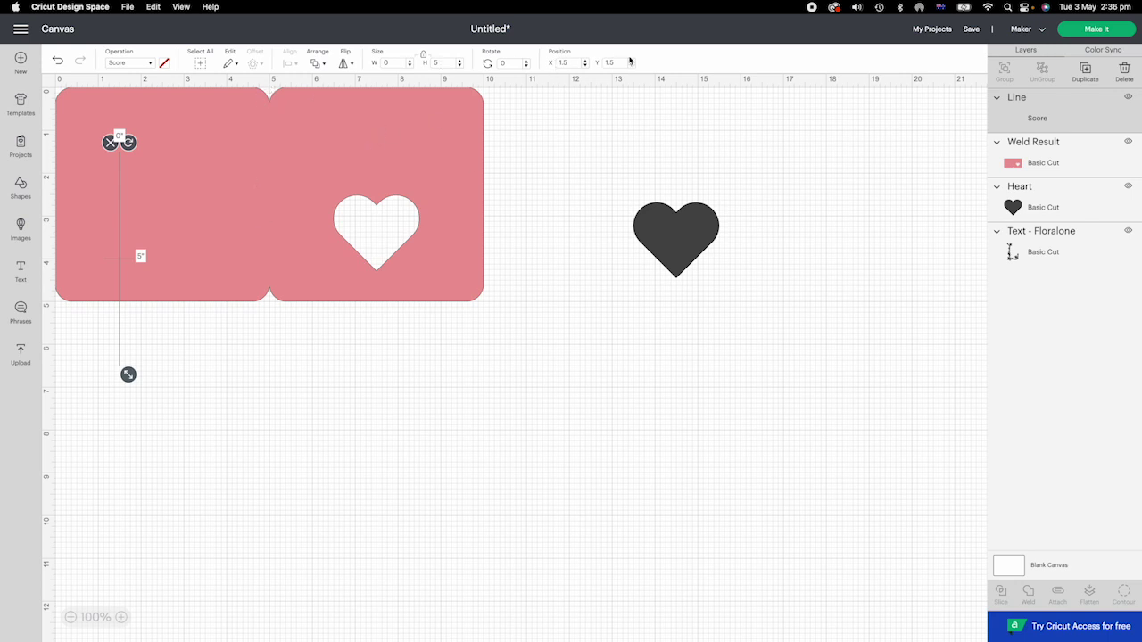
left_click(562, 62)
type("5")
key("Tab")
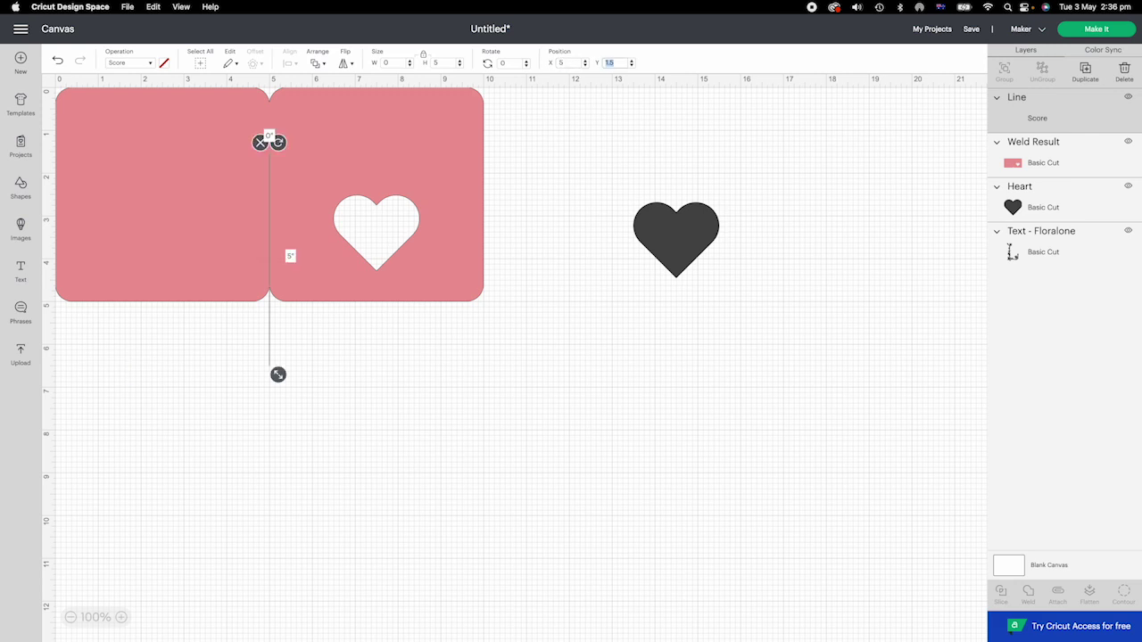
key("Return")
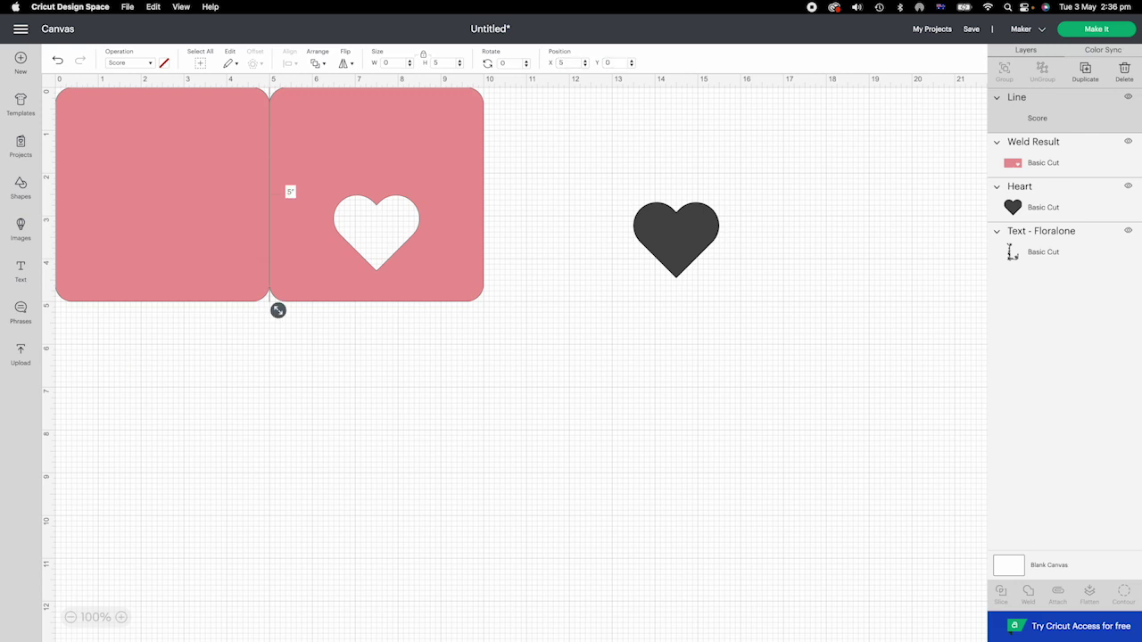
Step: Attach the score line to the pink card and send it to the back
left_click(390, 339)
left_click_drag(300, 322, 210, 269)
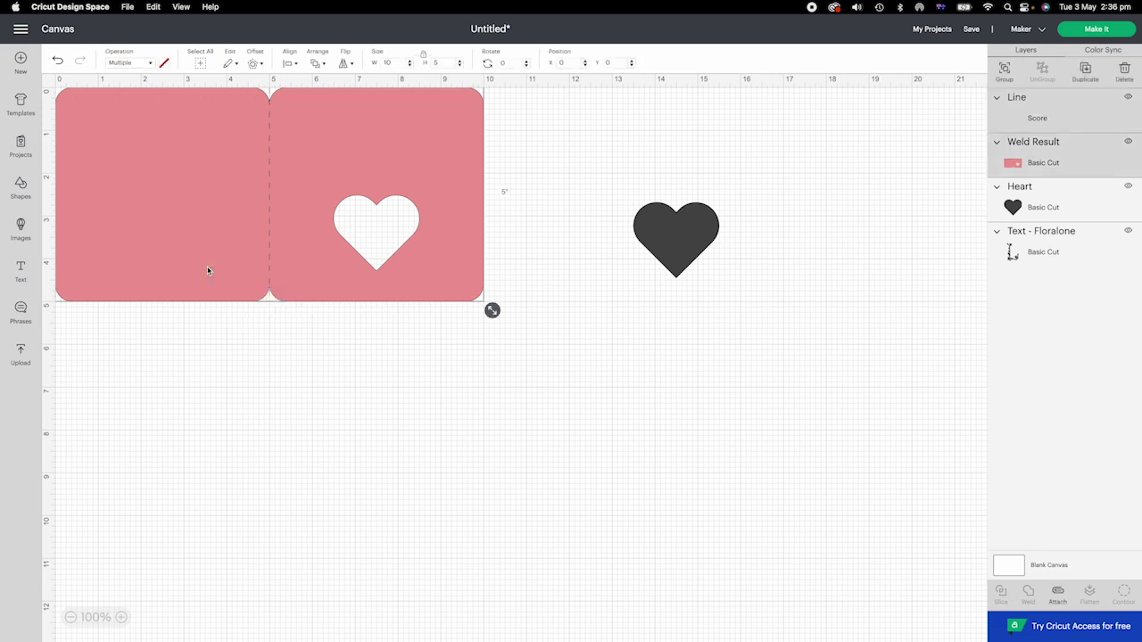
left_click(1057, 594)
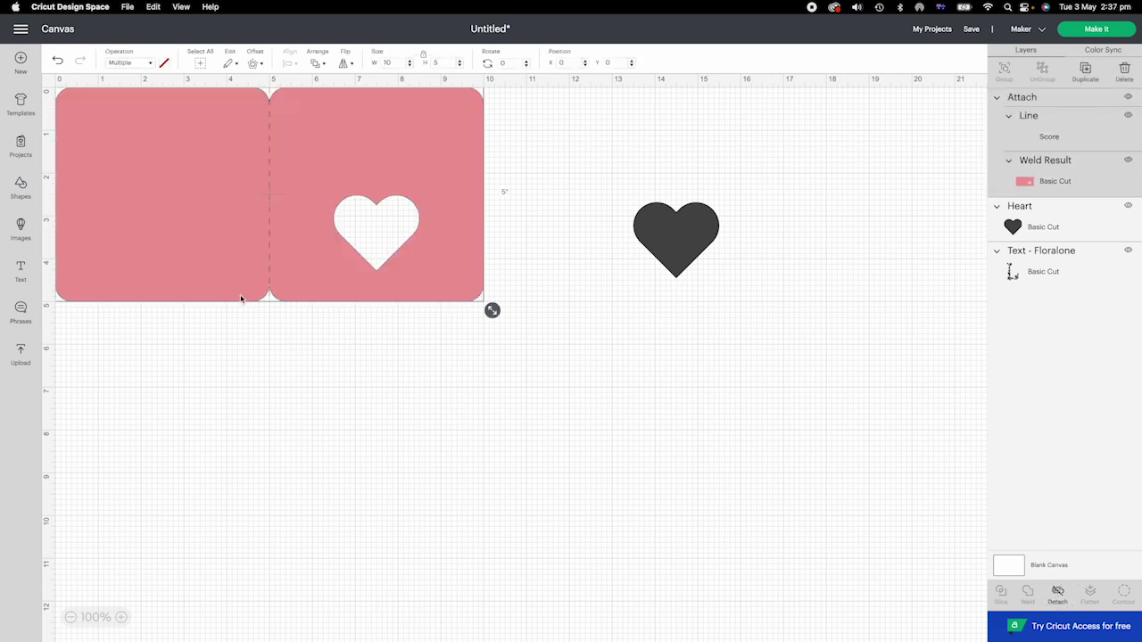
right_click(294, 280)
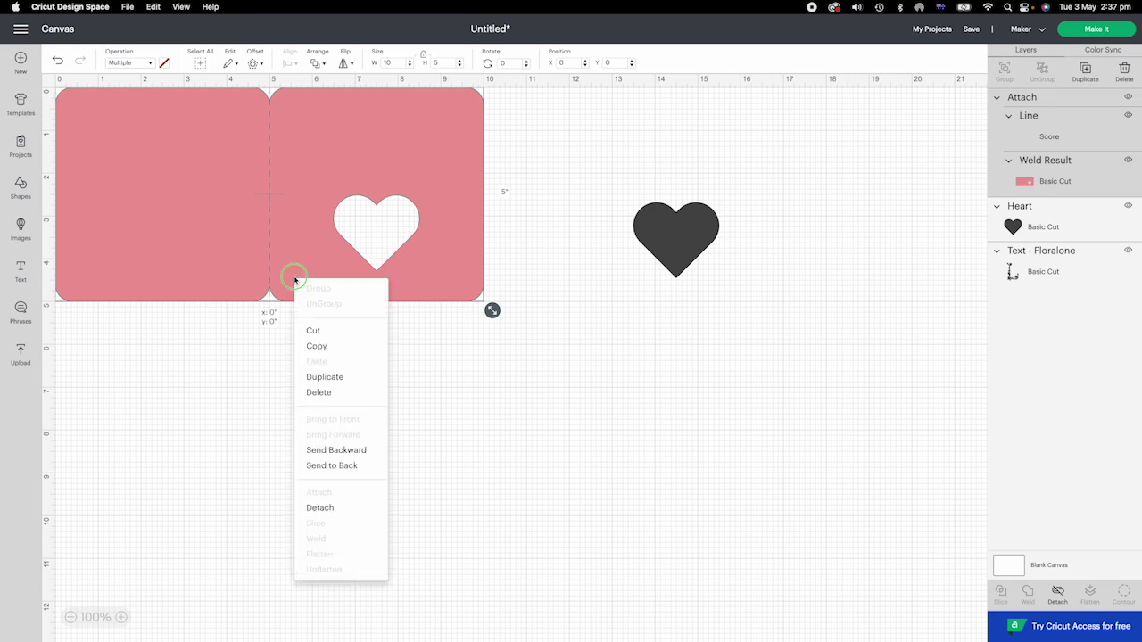
left_click(327, 466)
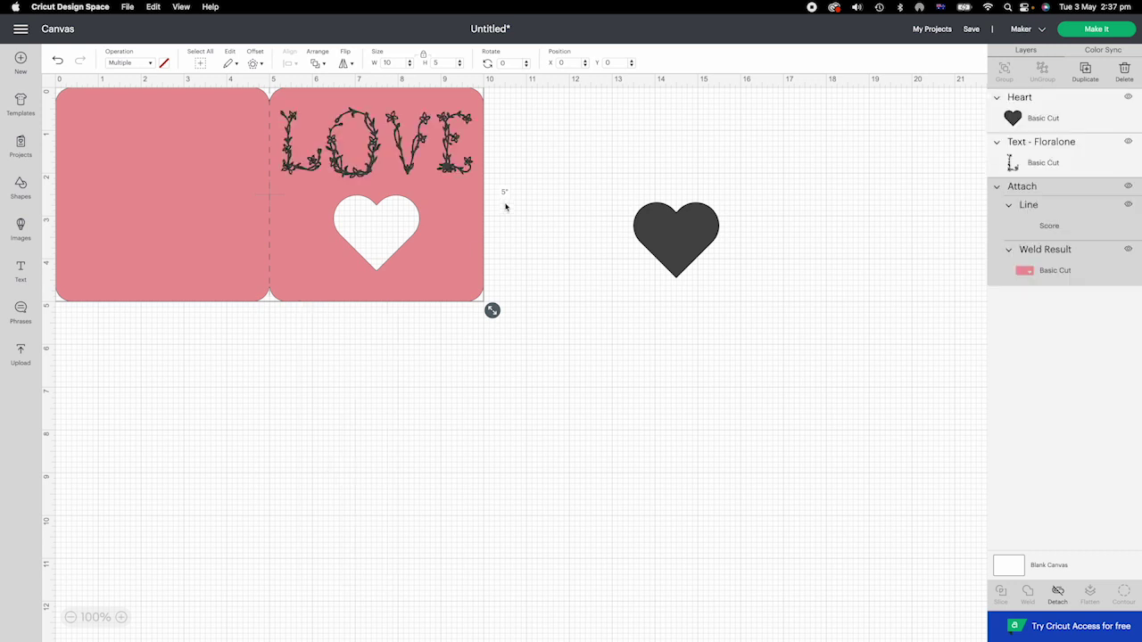
Step: Move the card and LOVE text together down and right on the canvas
left_click(552, 171)
left_click_drag(552, 192, 375, 233)
left_click_drag(486, 273, 485, 274)
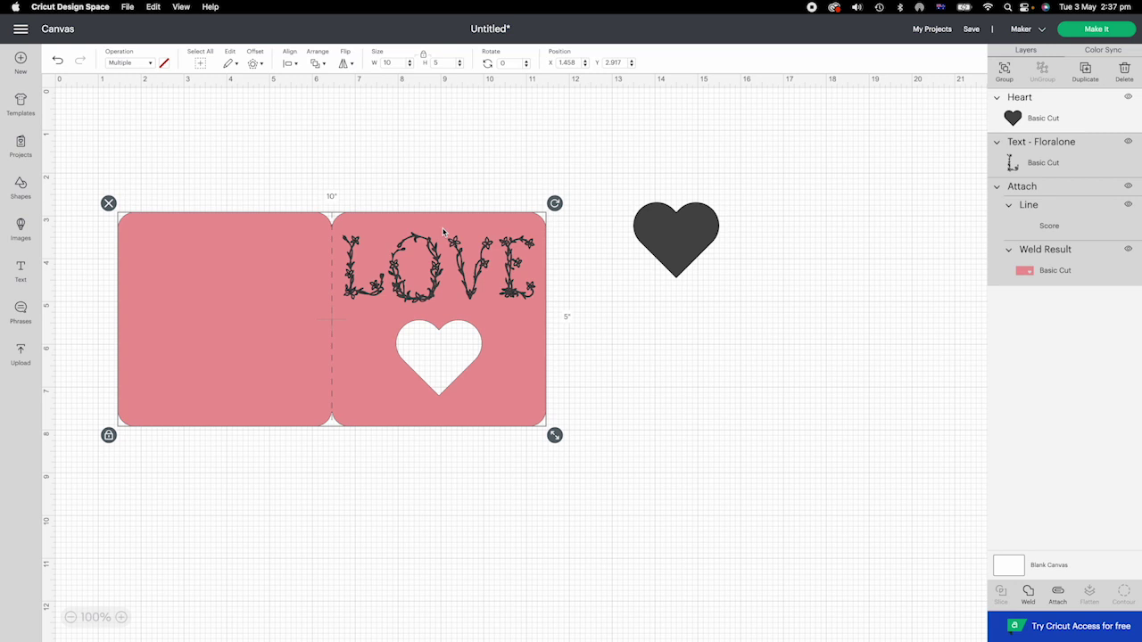
left_click(555, 179)
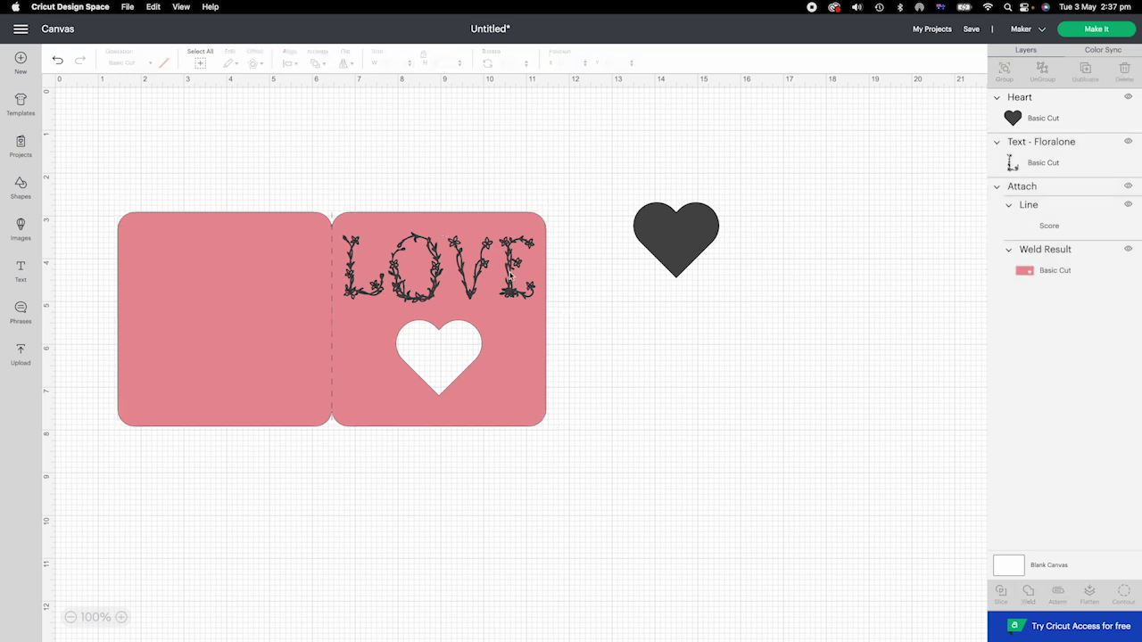
Step: Set the LOVE text's operation to Pen
left_click(511, 276)
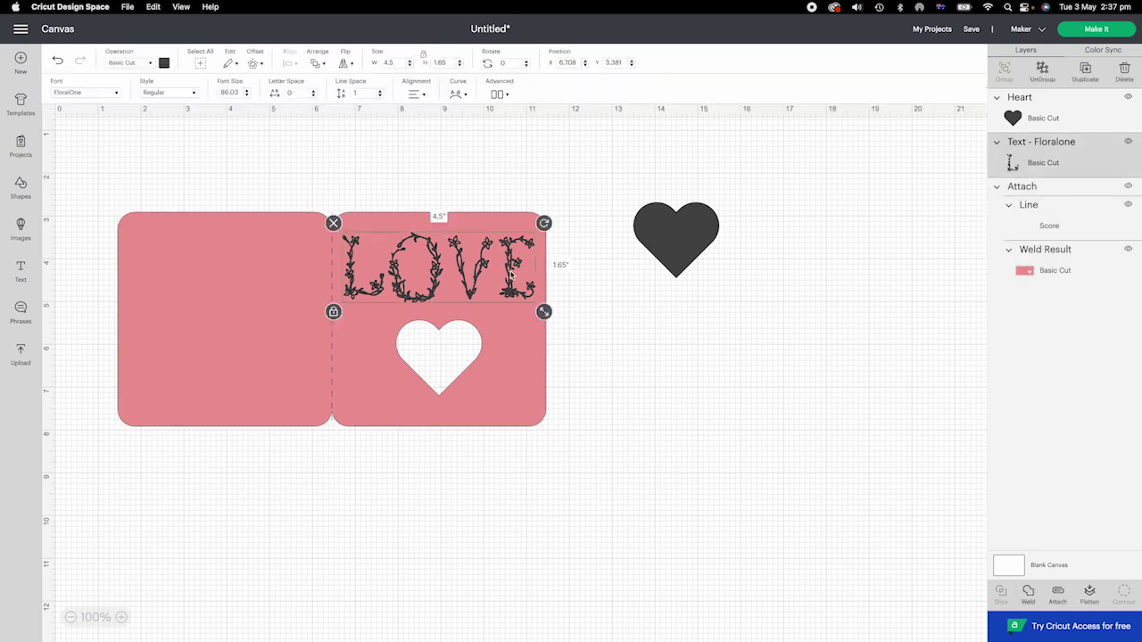
left_click(151, 65)
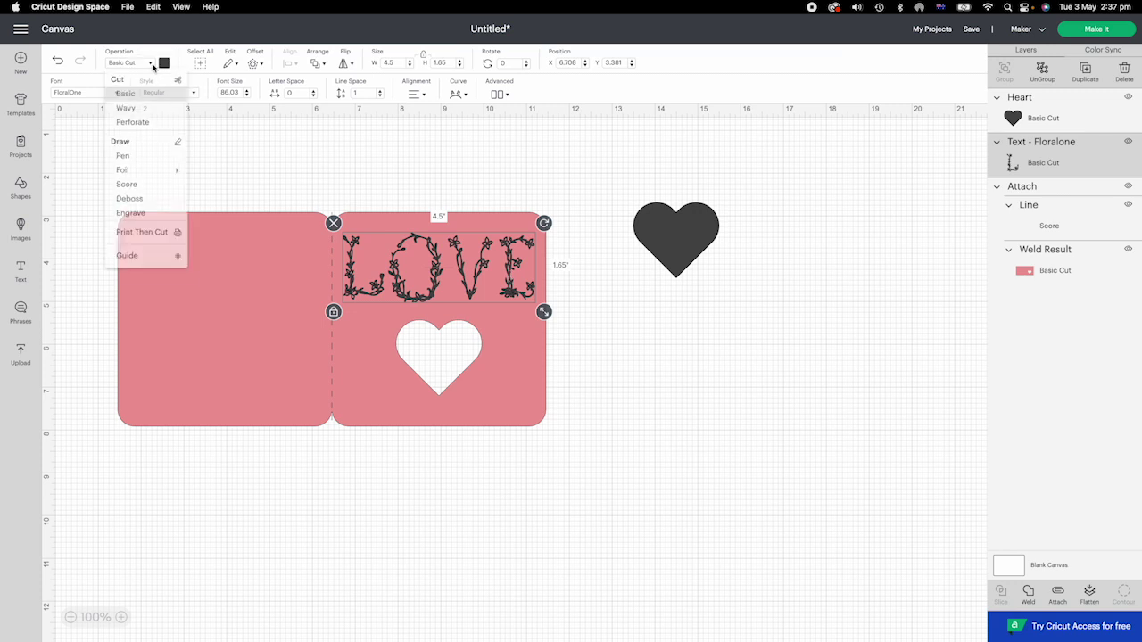
left_click(132, 165)
Step: Attach LOVE to the scored card and move the spare heart slightly lower
left_click(346, 158)
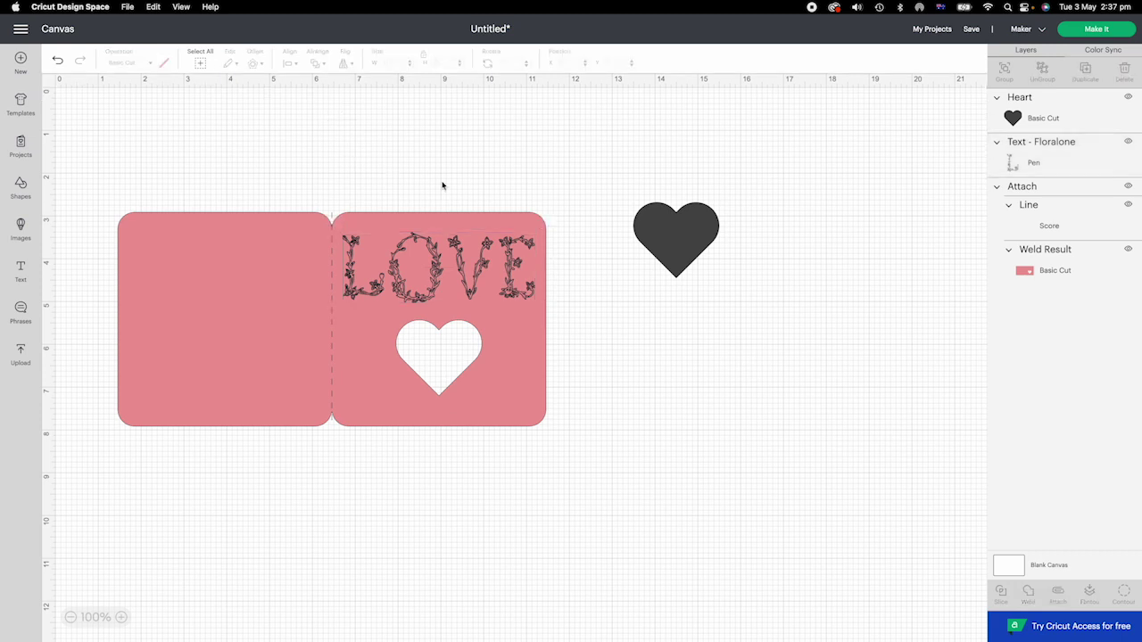
left_click_drag(433, 171, 302, 286)
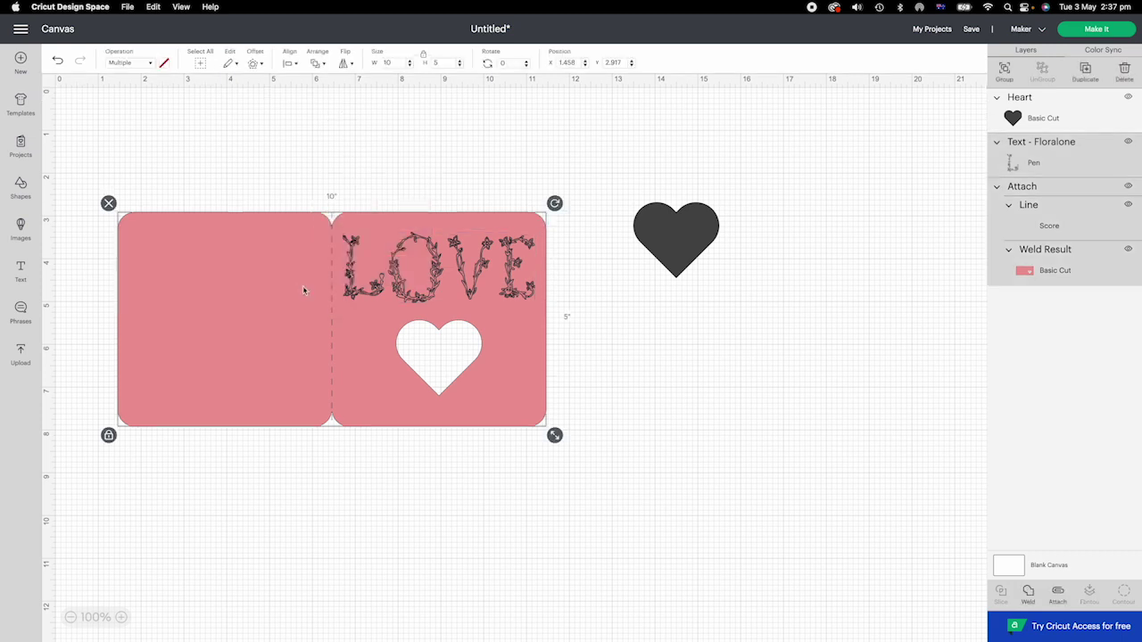
left_click(1059, 593)
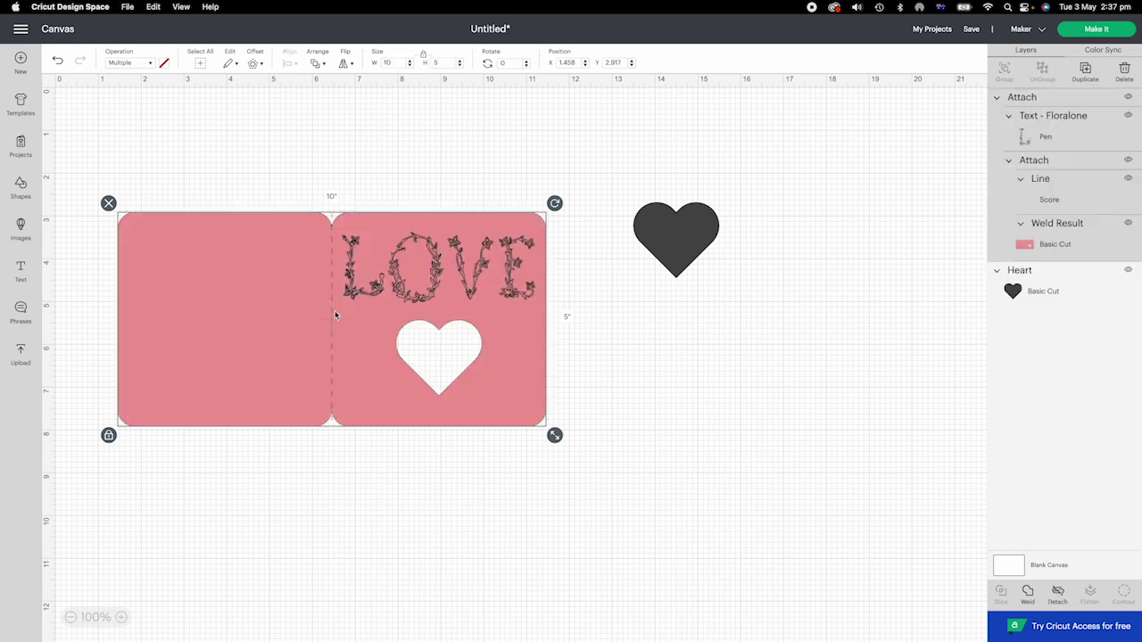
left_click_drag(660, 253, 647, 335)
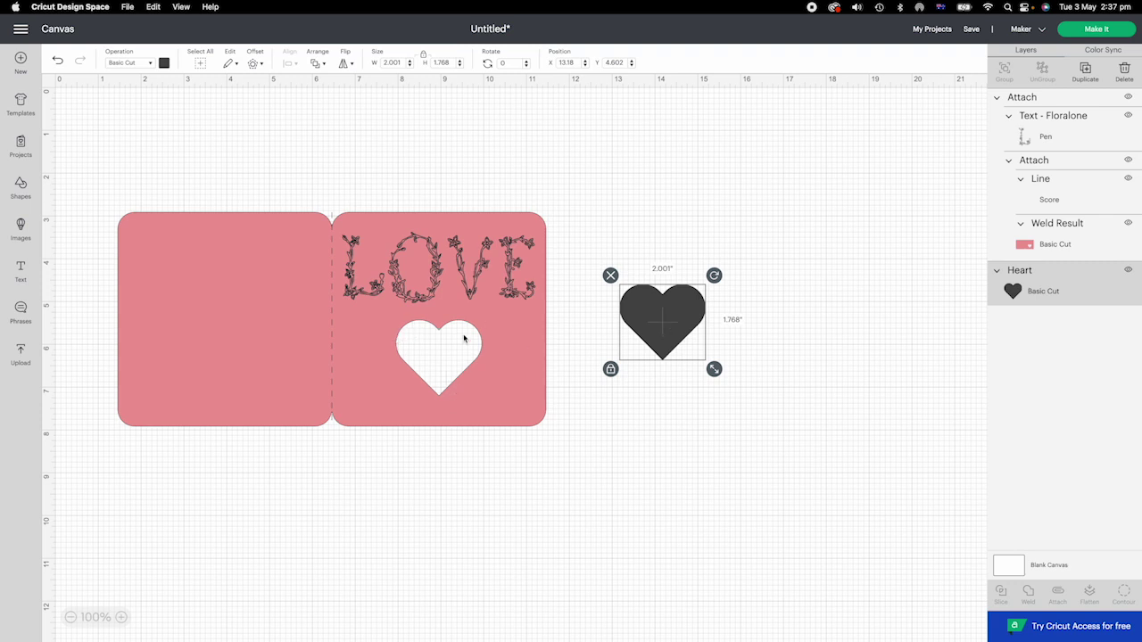
Step: Outline the dark heart with a 0.15 in square-cornered offset, about 2.301 x 2.13 in
left_click(256, 64)
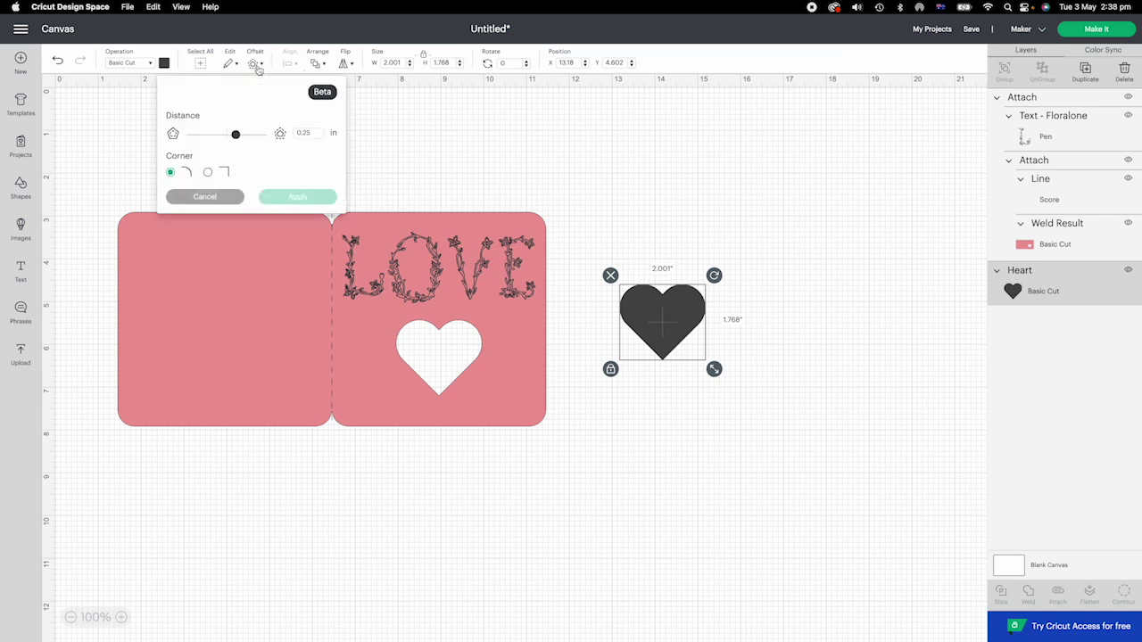
left_click(304, 132)
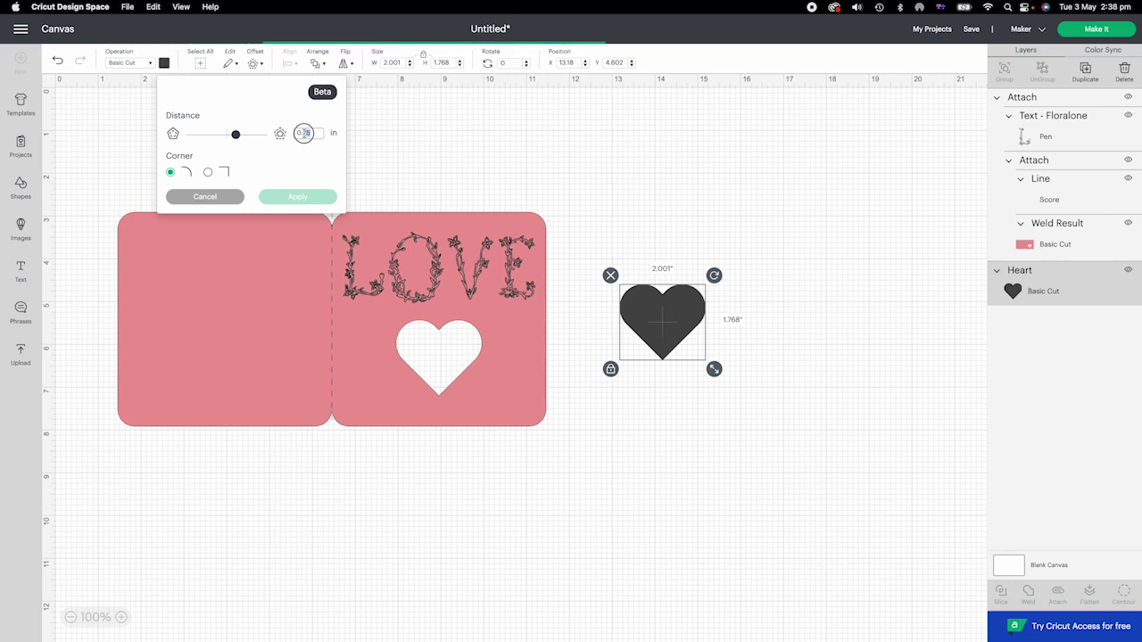
left_click(303, 132)
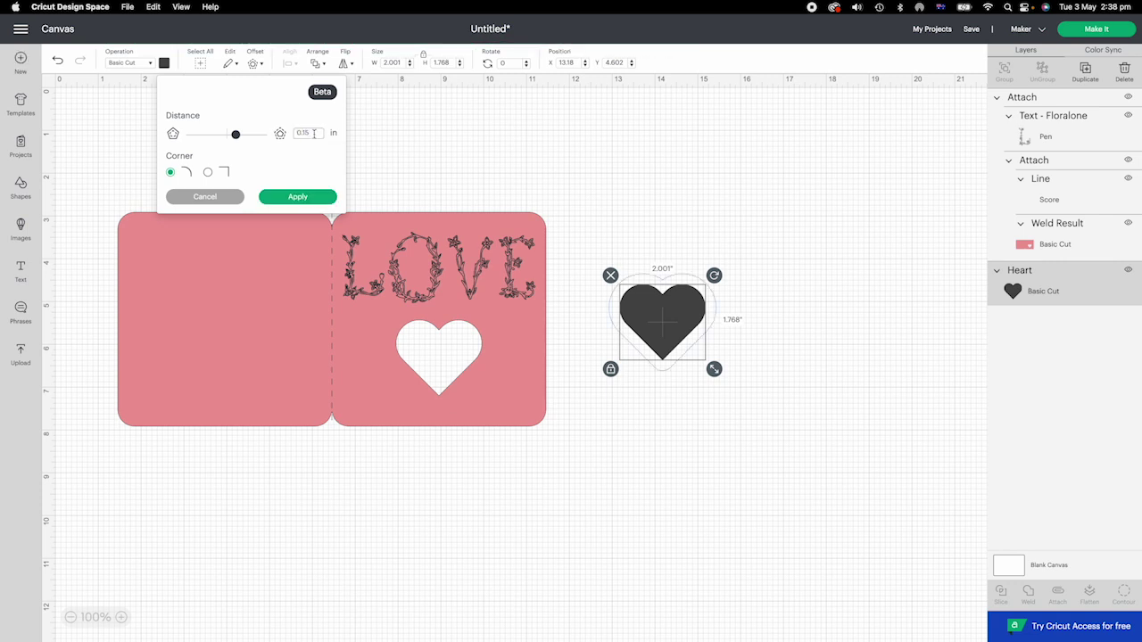
left_click(208, 174)
left_click(298, 196)
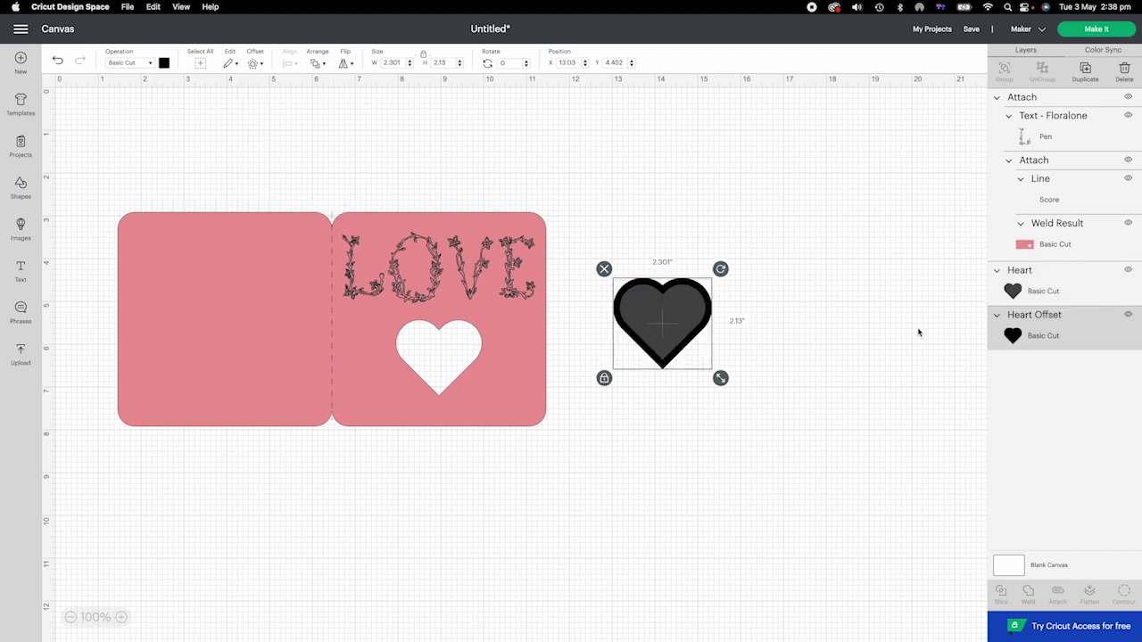
Step: Colour the outer Heart Offset red
left_click(164, 64)
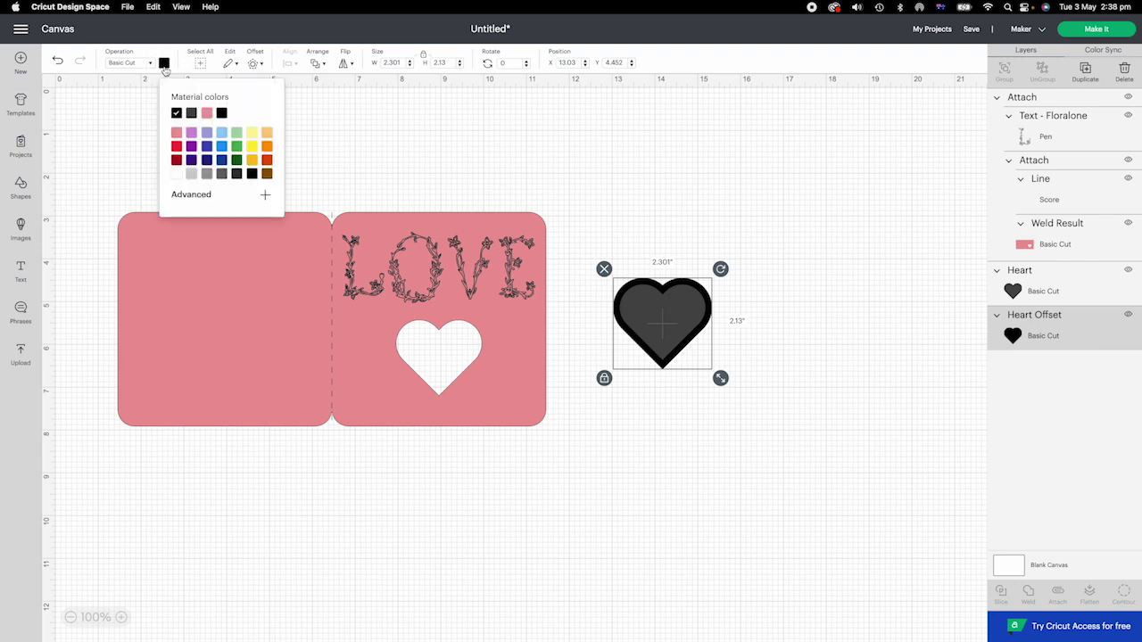
left_click(177, 147)
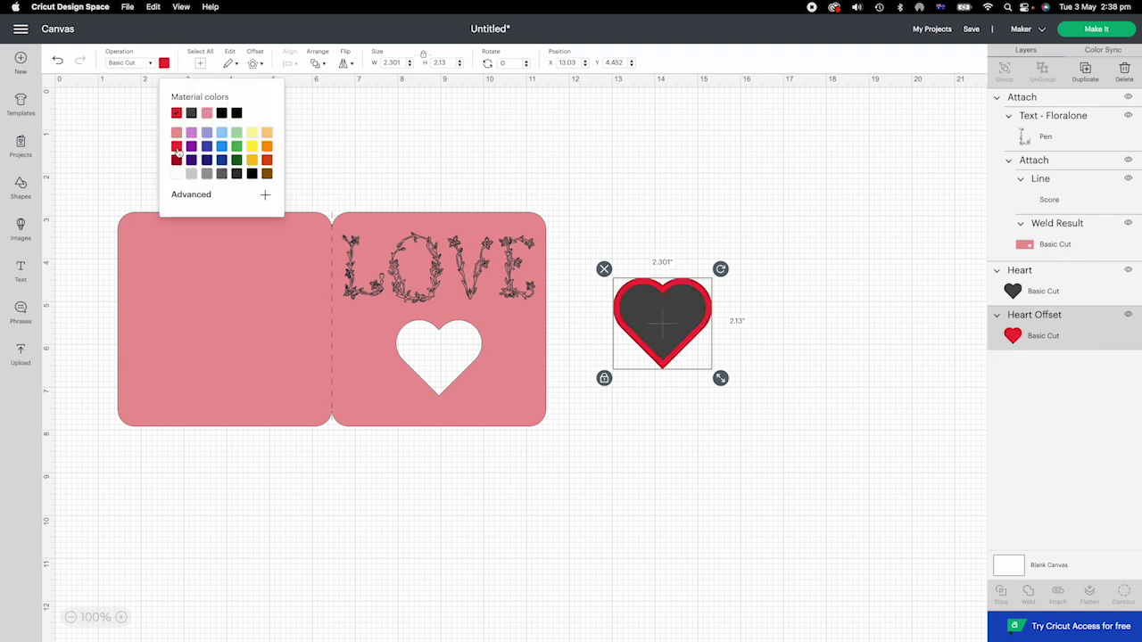
left_click(748, 192)
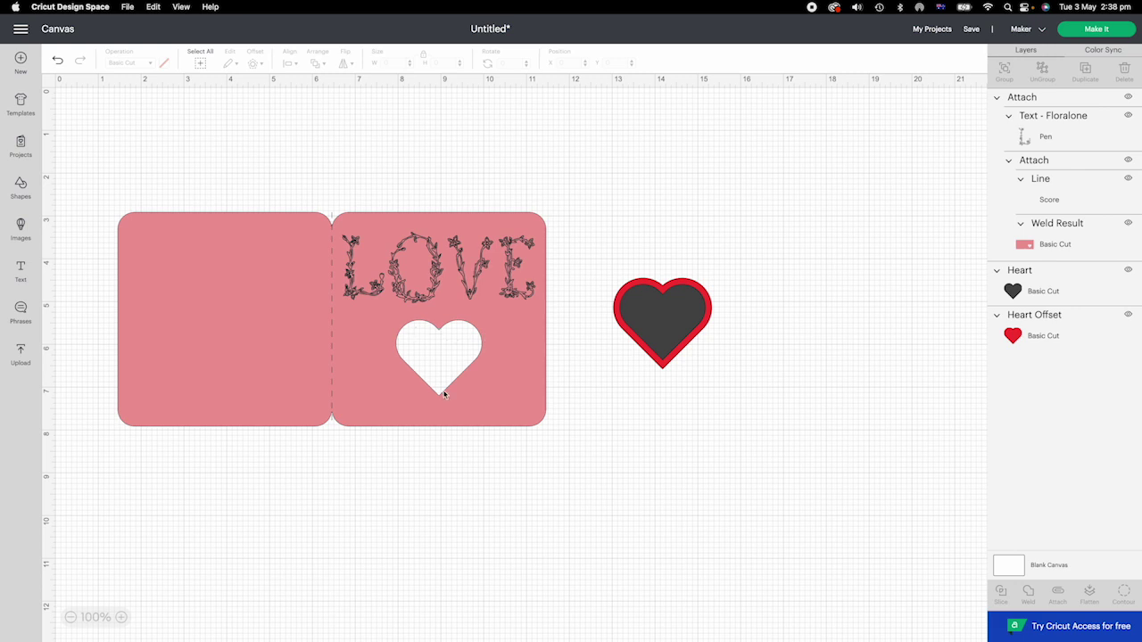
Step: Add a -0.15 in inset offset inside the dark heart, about 1.701 x 1.406 in
left_click(679, 315)
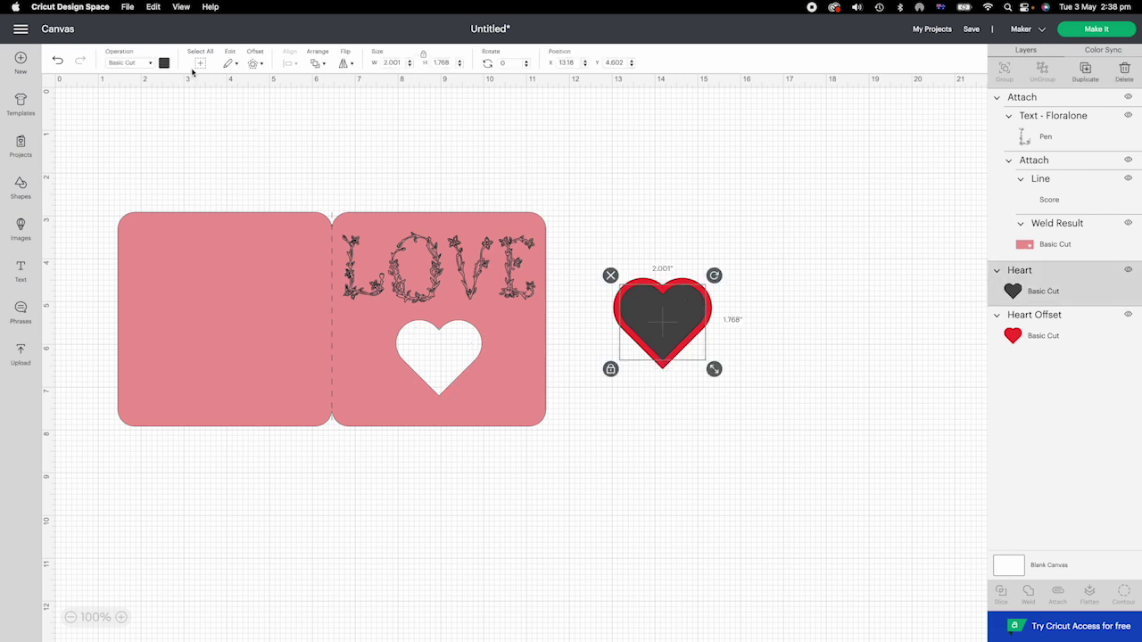
left_click(256, 67)
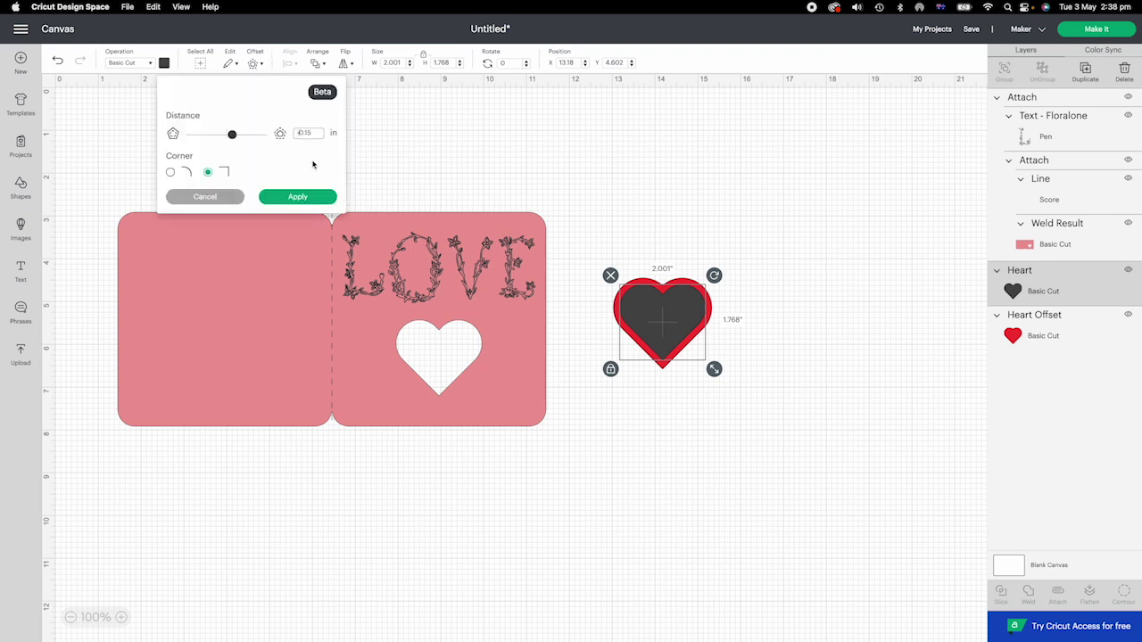
left_click(317, 201)
left_click(317, 198)
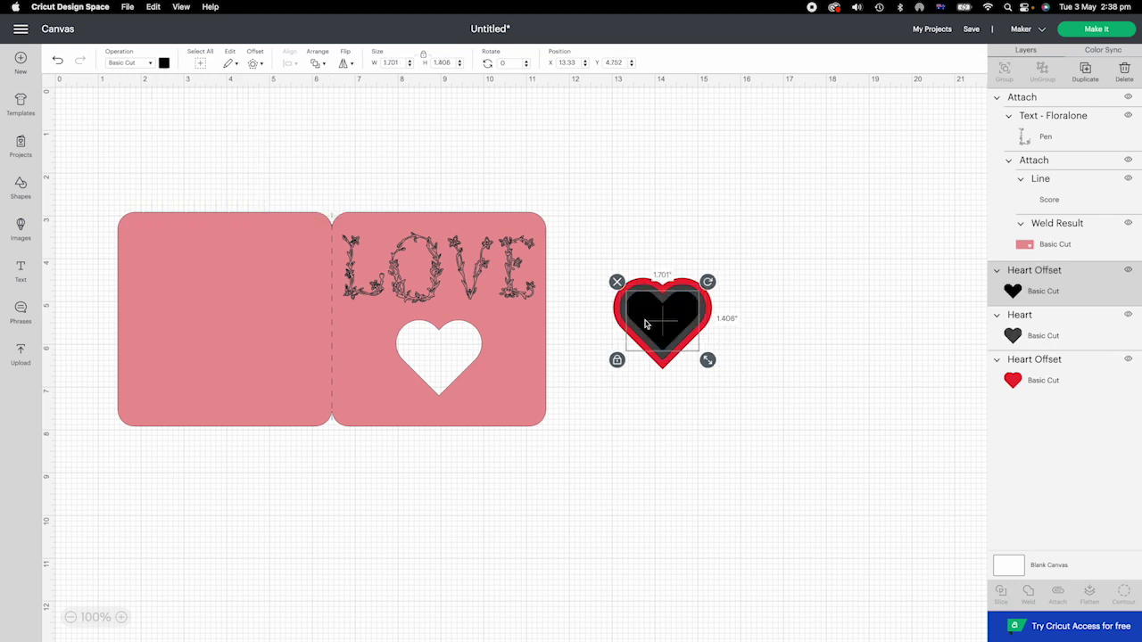
Step: Colour the inset heart pink, then add another inner offset and make it red
left_click(164, 64)
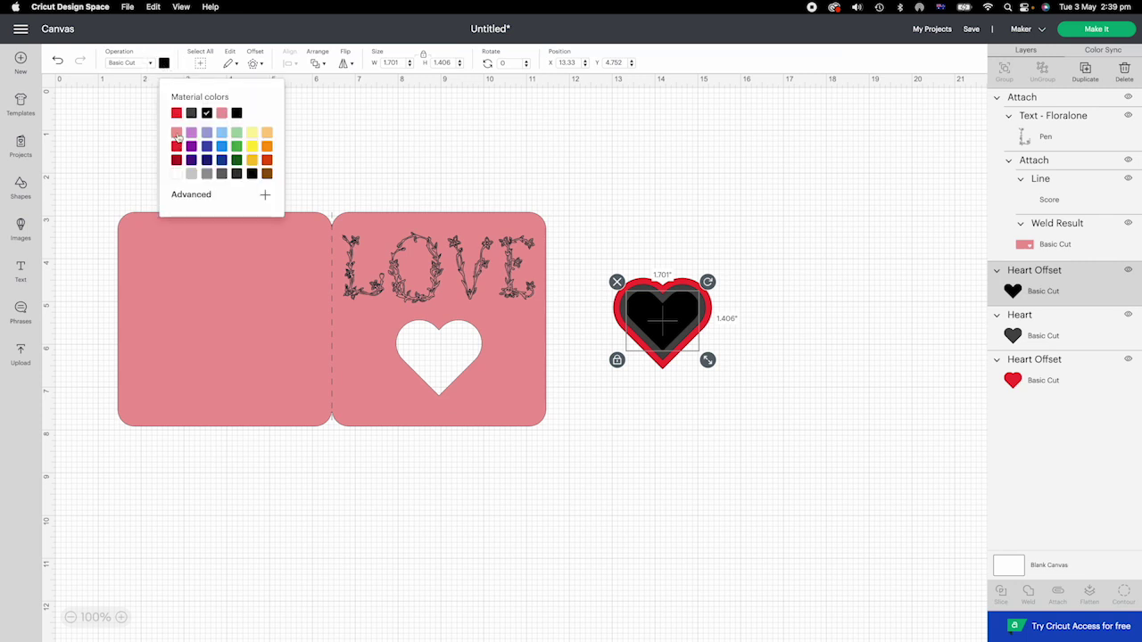
left_click(177, 133)
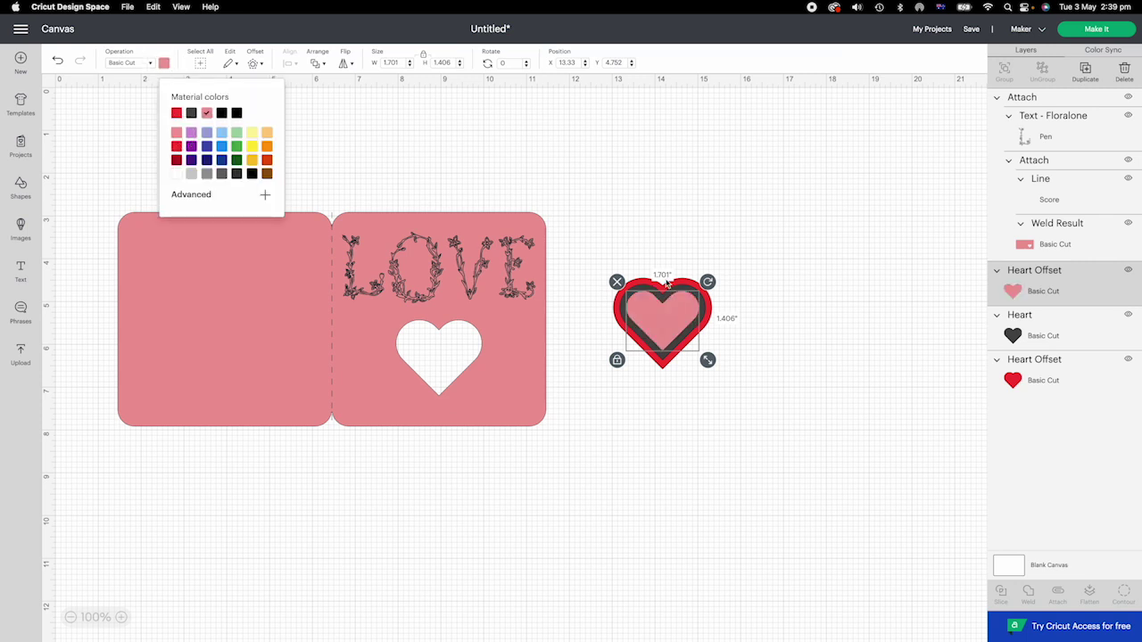
left_click(263, 67)
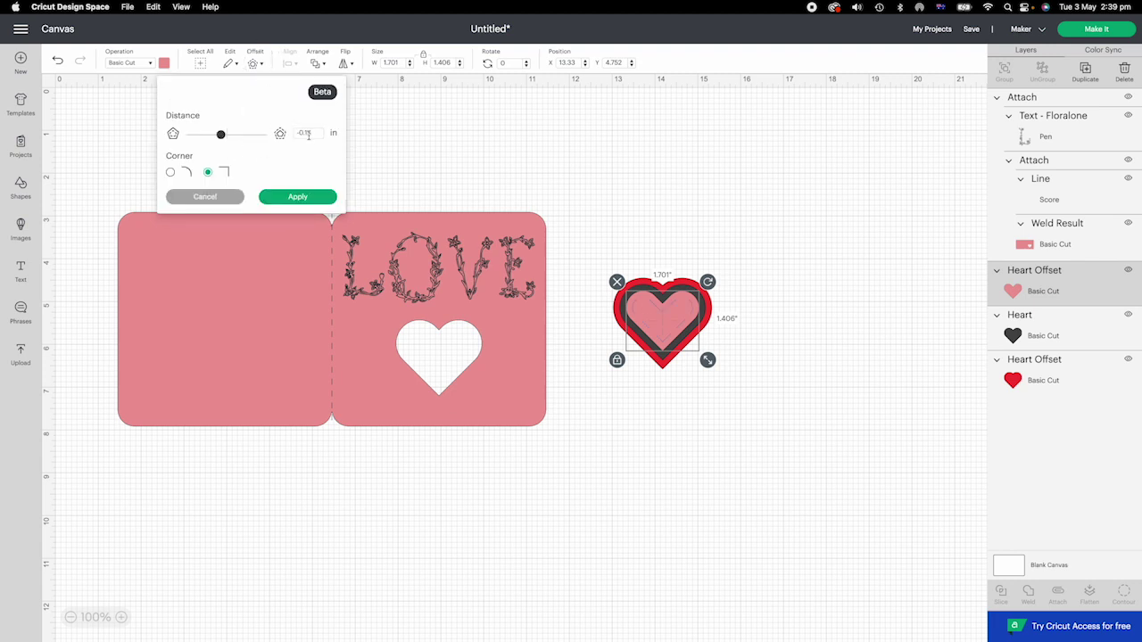
left_click(300, 198)
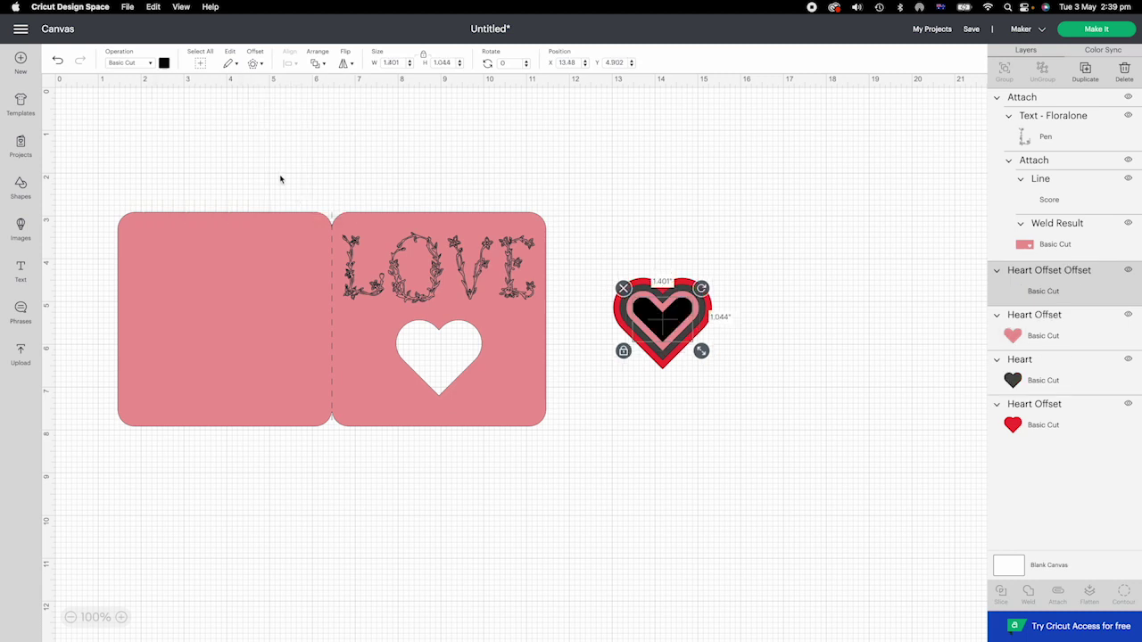
left_click(164, 63)
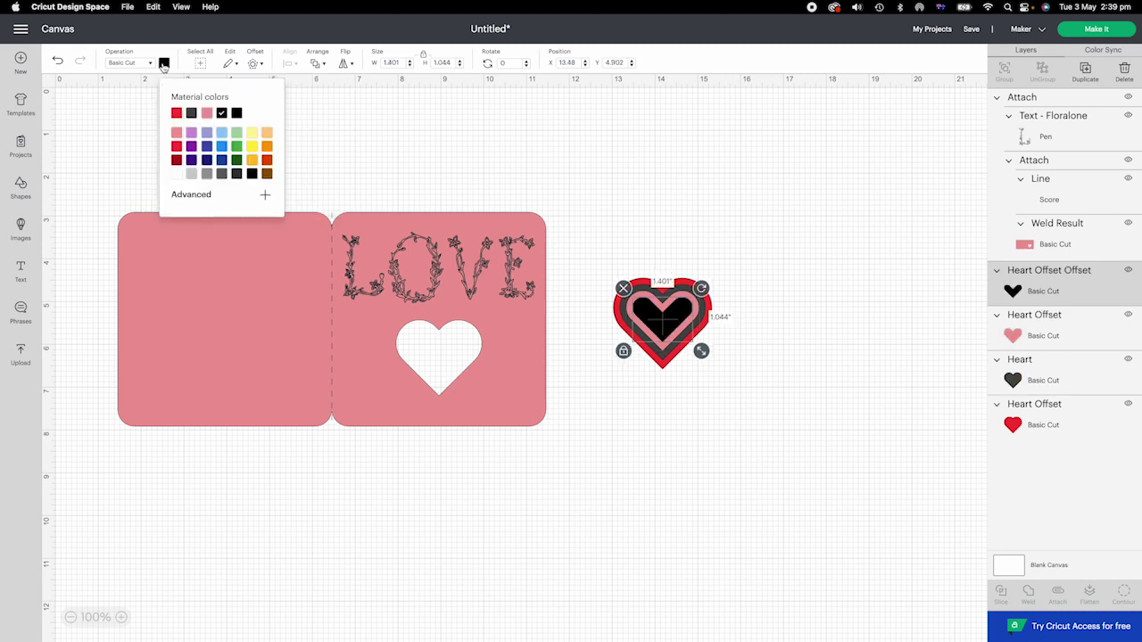
left_click(177, 113)
Step: Pull the black base heart out of the stack and delete it
left_click(657, 209)
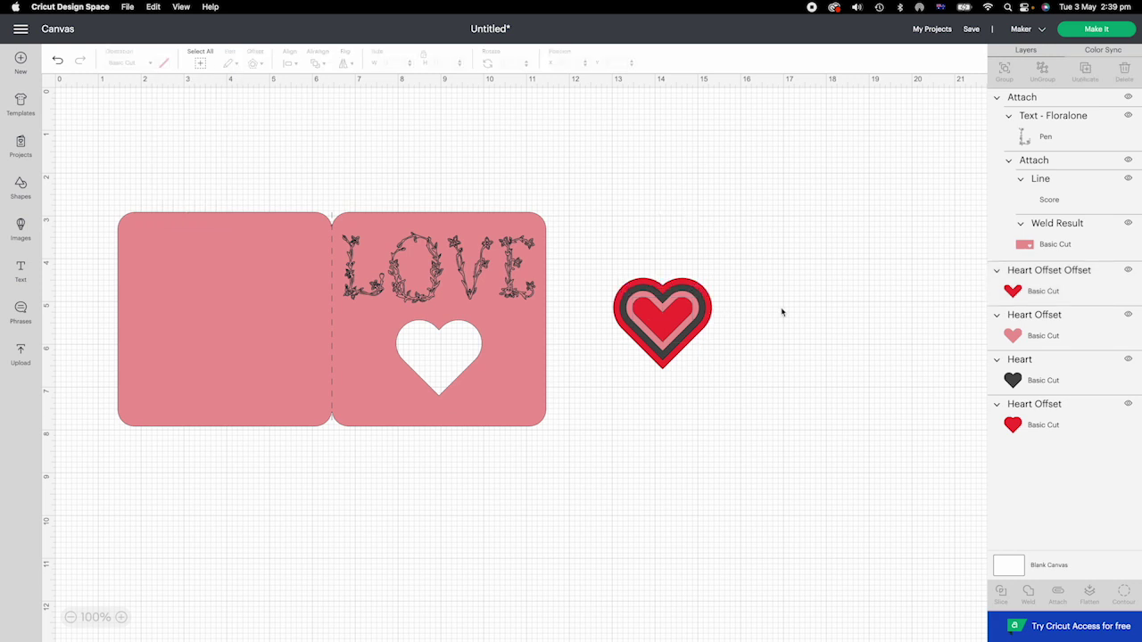
left_click(695, 294)
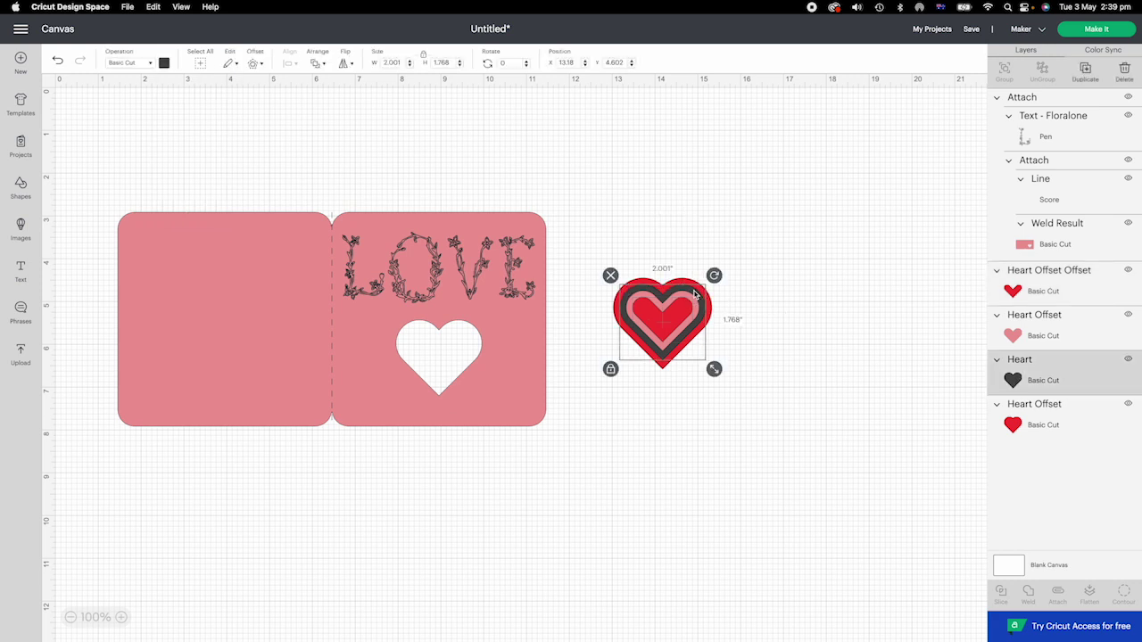
left_click_drag(695, 294, 805, 287)
key("Delete")
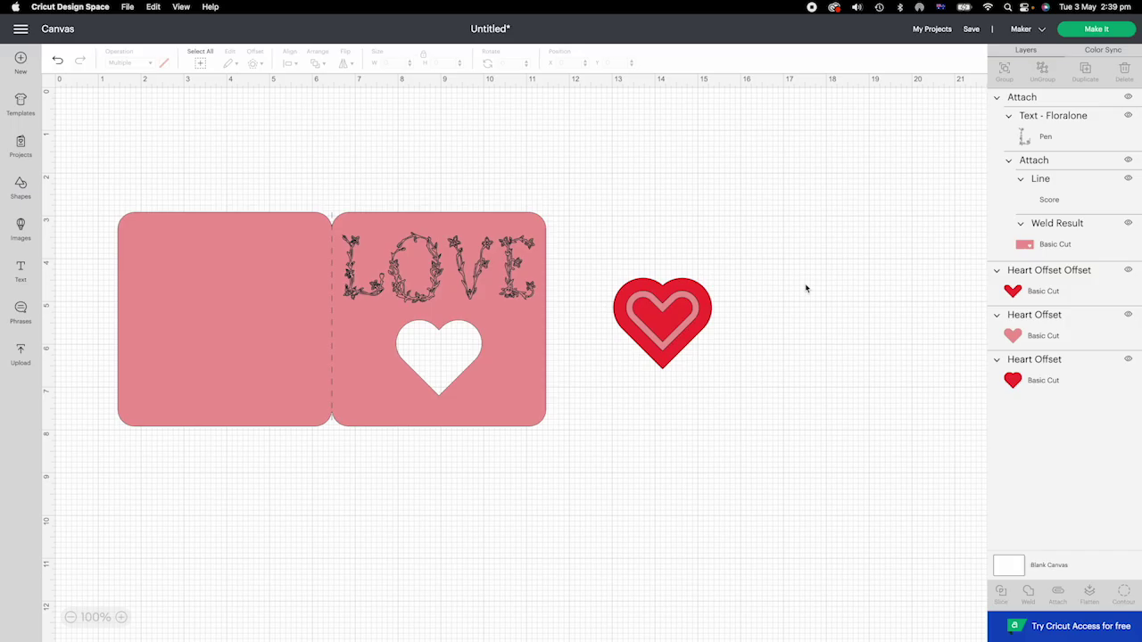
Step: Send the design to Make It with materials loaded on a standard mat
left_click(1070, 33)
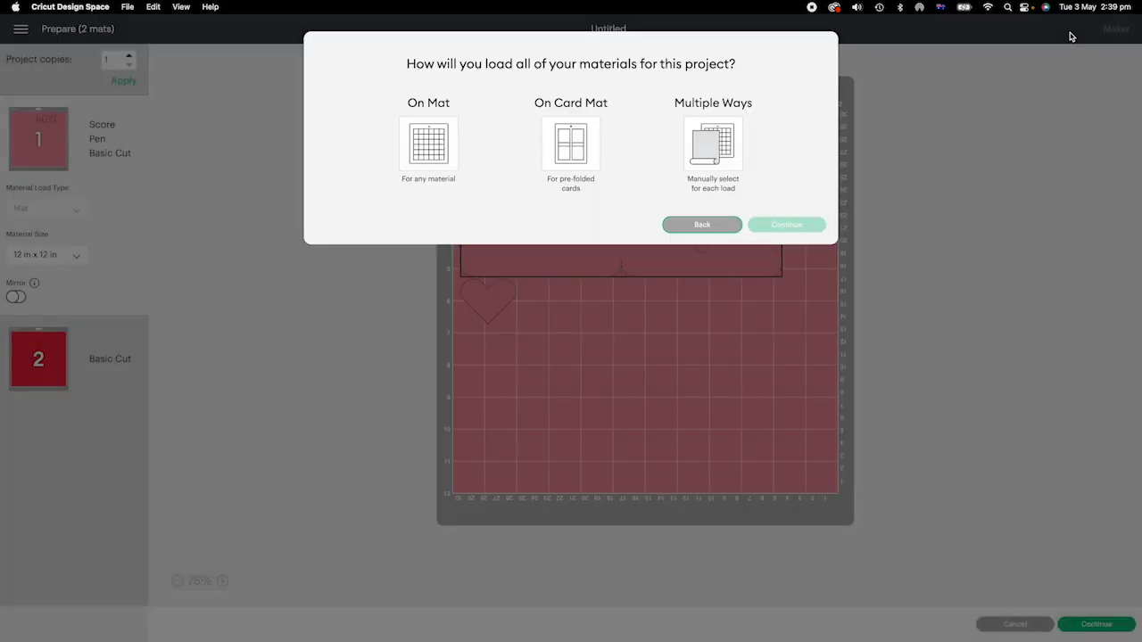
left_click(432, 147)
left_click(773, 261)
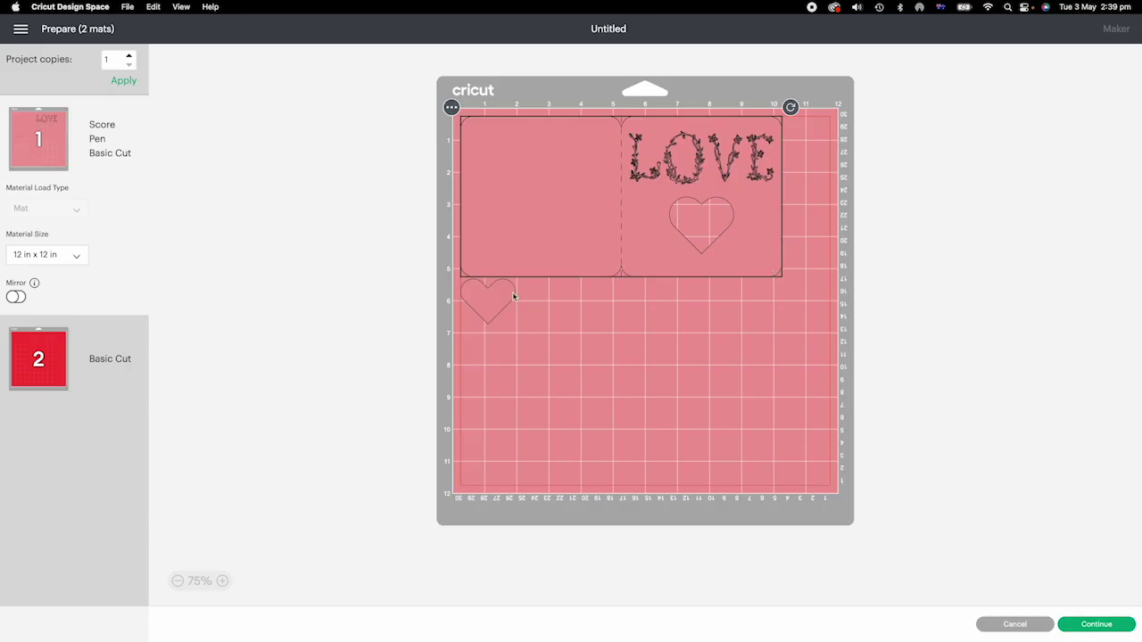
left_click(772, 267)
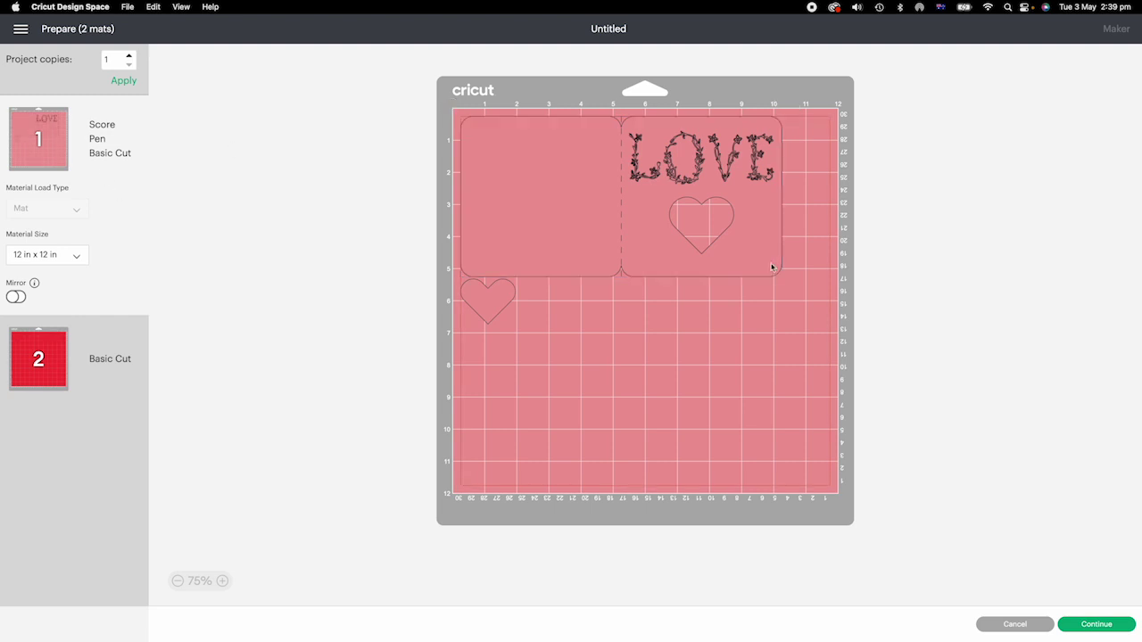
left_click(773, 267)
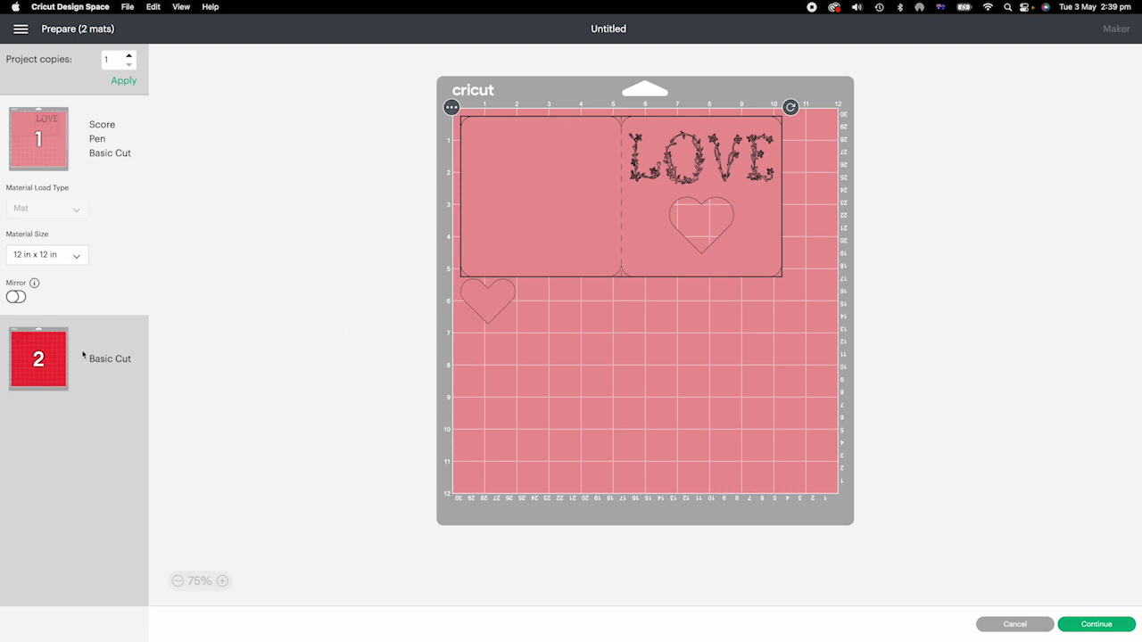
Step: Move the small heart into the card's heart cutout on the pink mat
left_click(49, 359)
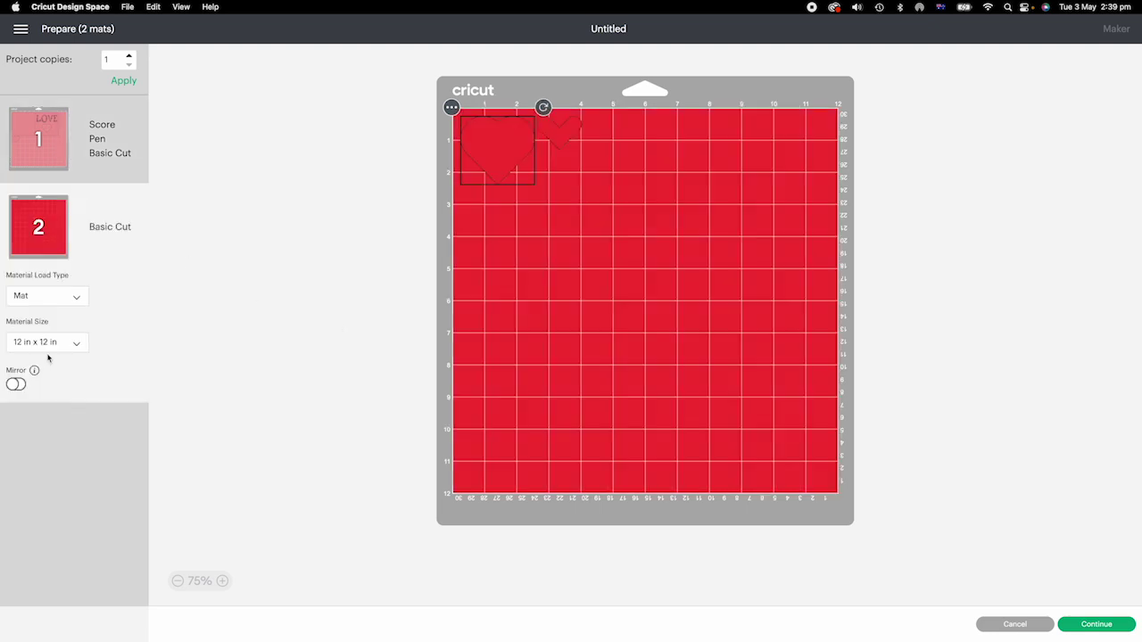
left_click(61, 141)
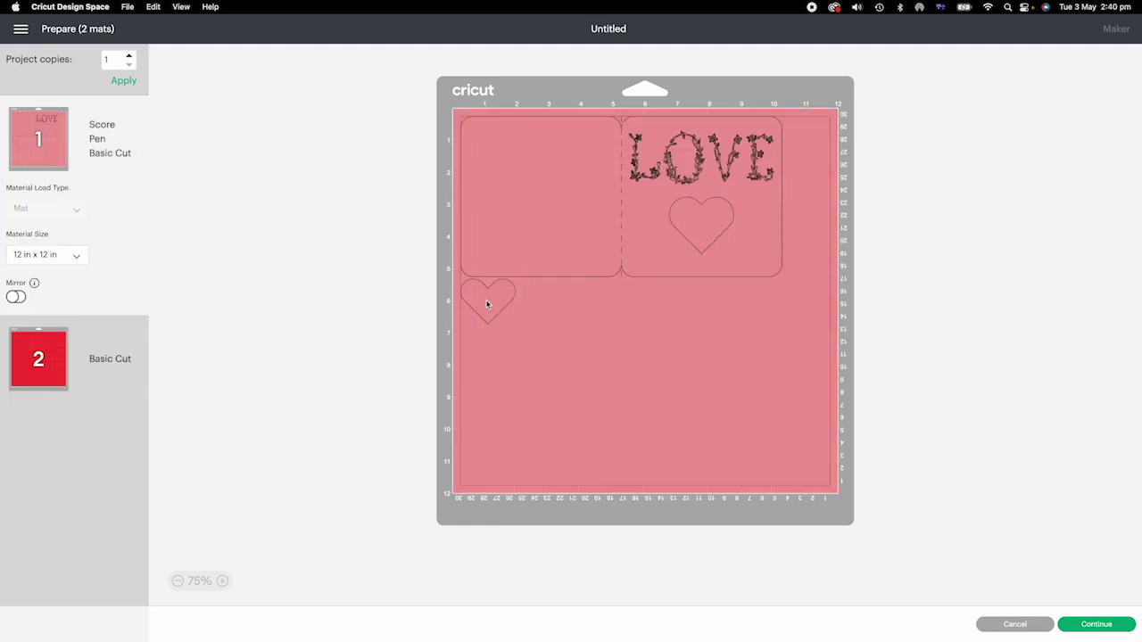
left_click_drag(489, 305, 706, 229)
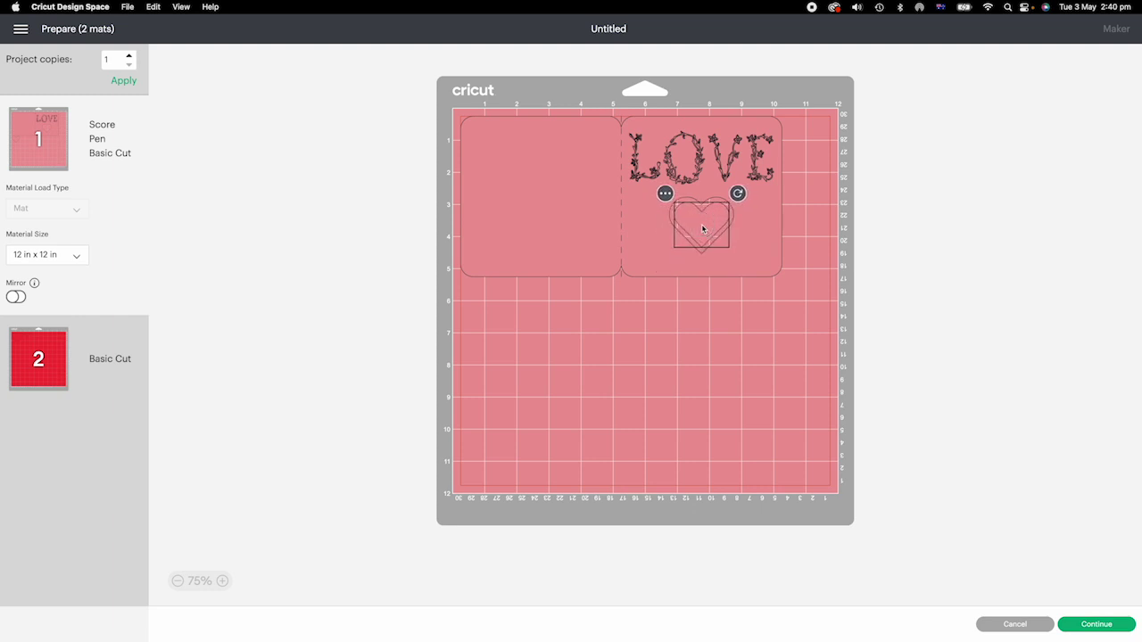
left_click(712, 329)
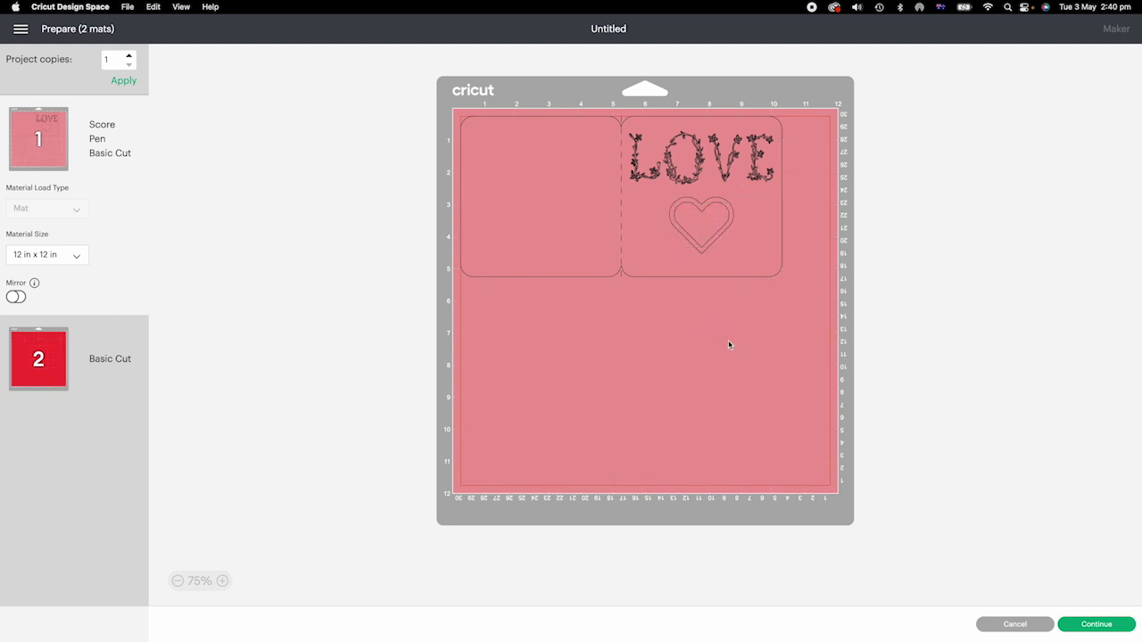
Step: Continue to cutting and set the Scoring Stylus as the tool for the score line
left_click(1080, 623)
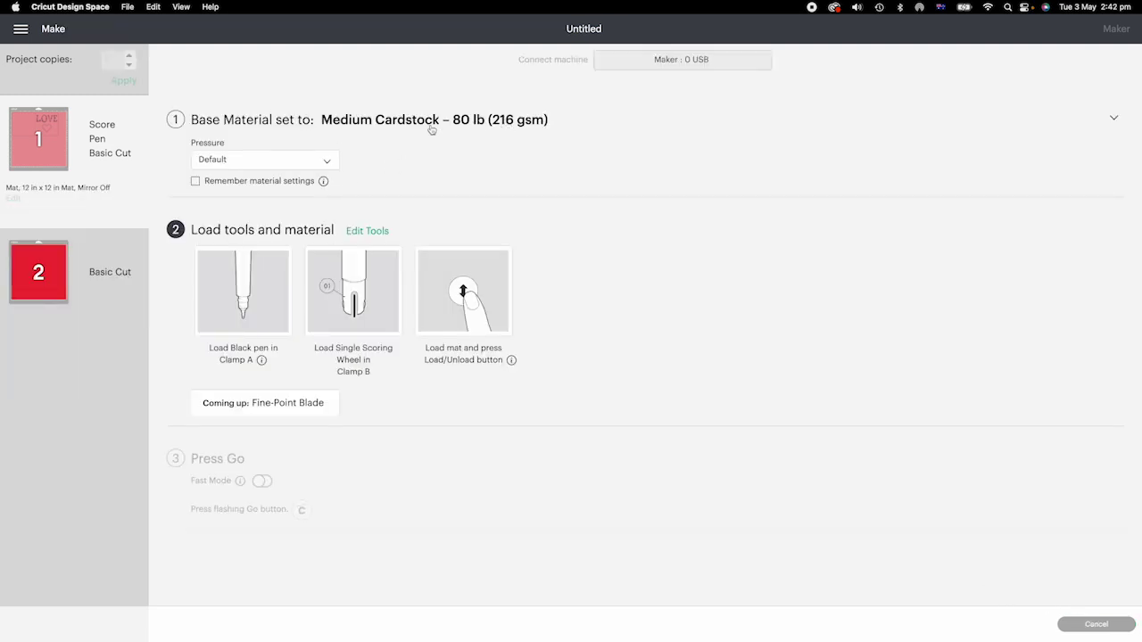
left_click(358, 232)
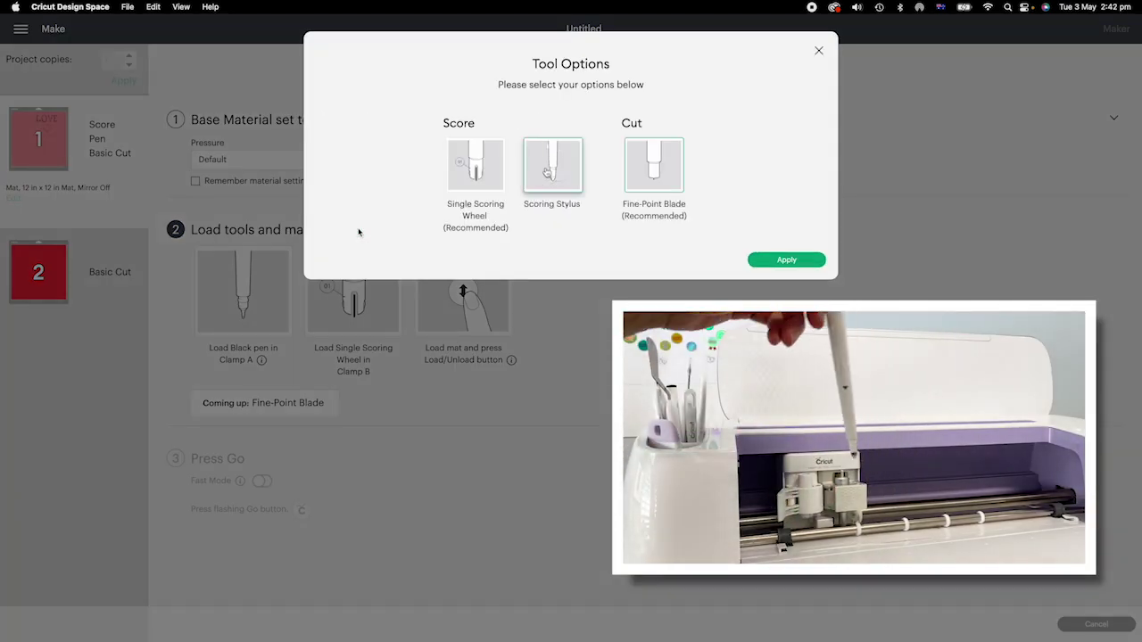
left_click(773, 260)
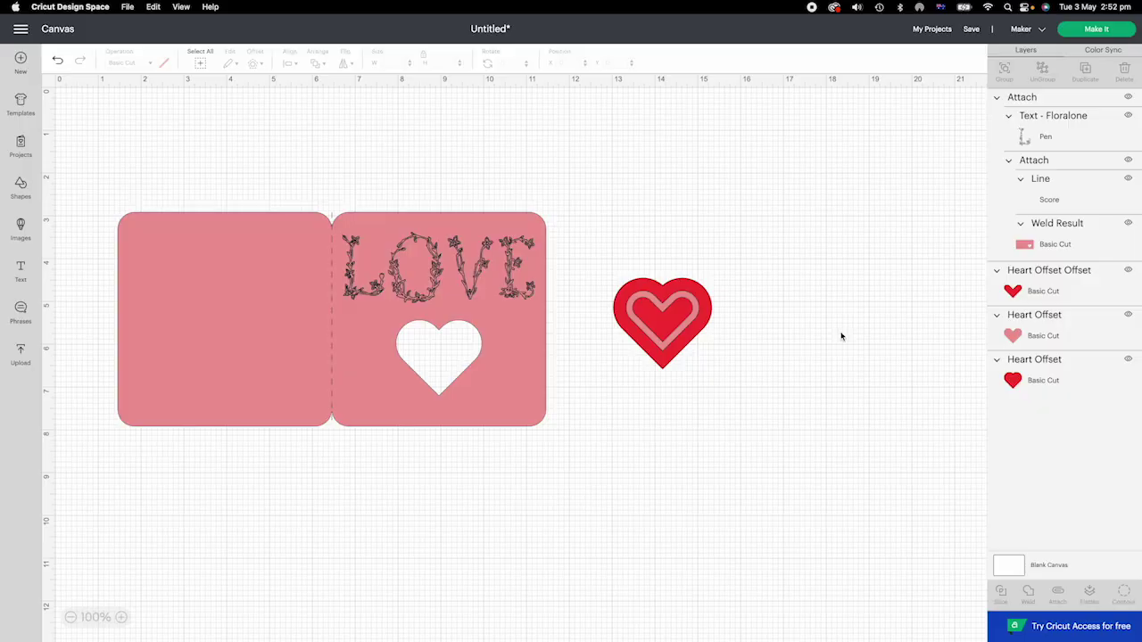
Step: Replace the floral text LOVE with MUM, then select the card group
left_click(513, 291)
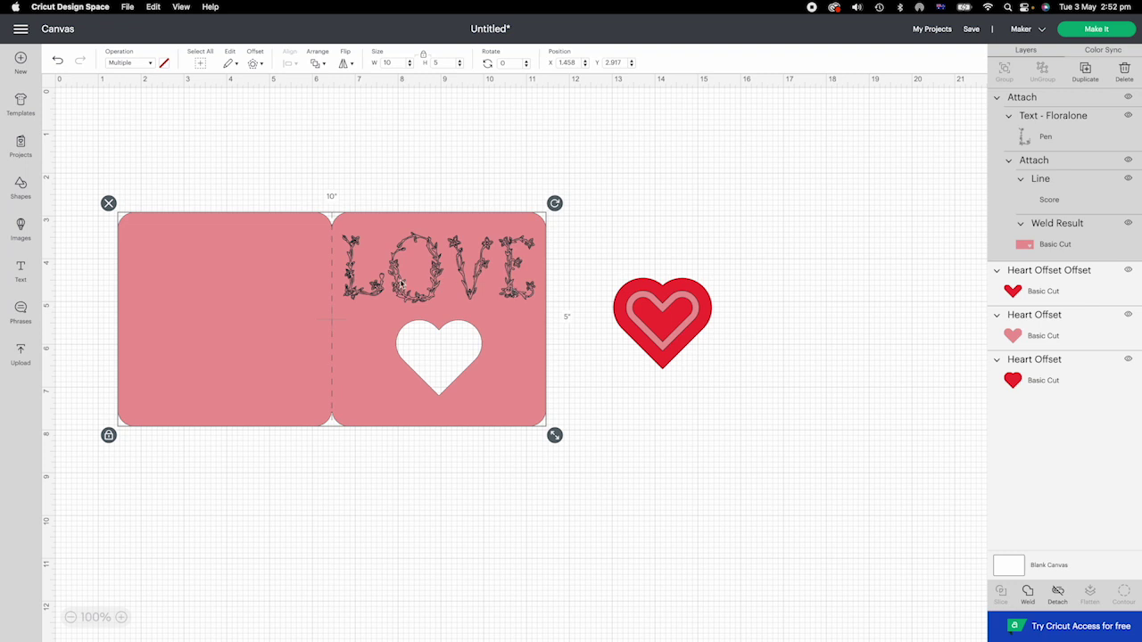
left_click(1060, 116)
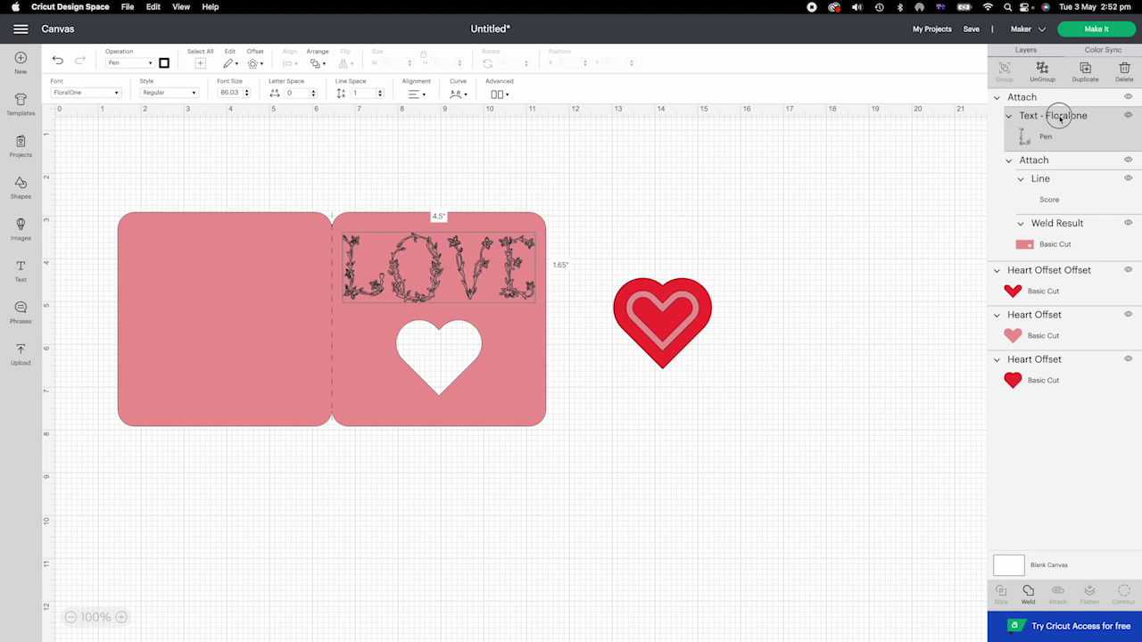
left_click_drag(538, 259, 358, 254)
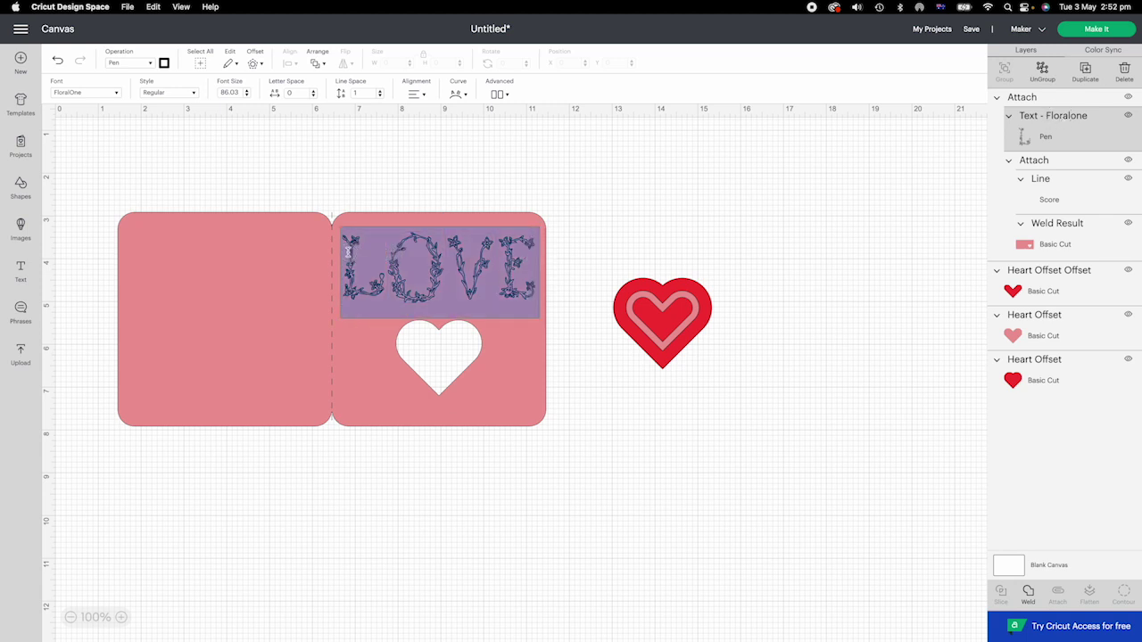
type("M")
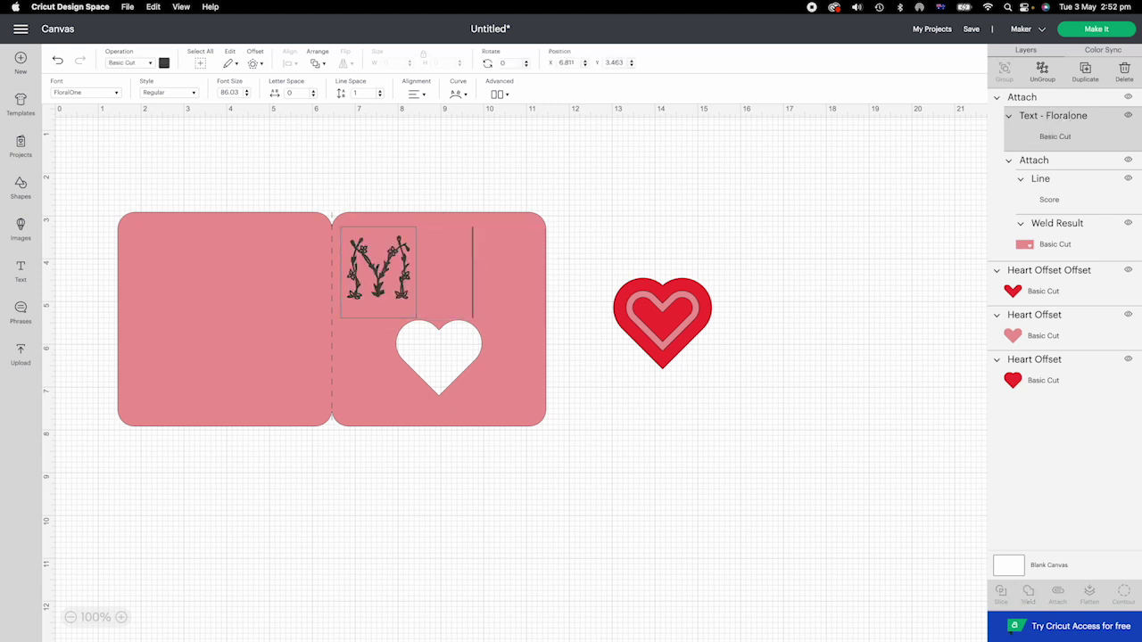
type("UM")
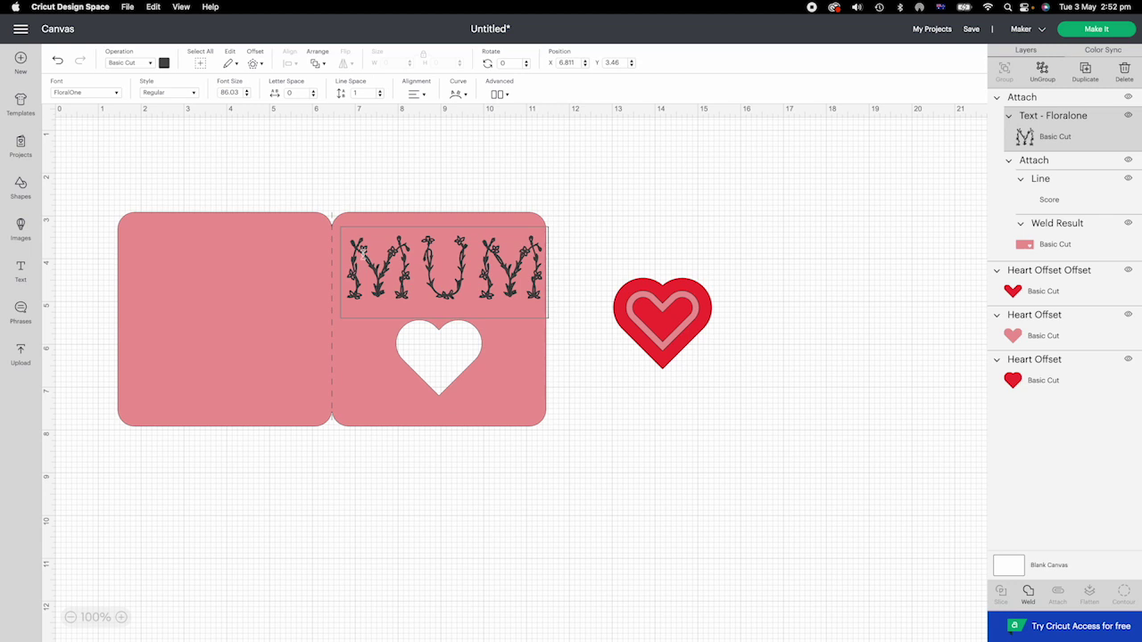
left_click(605, 239)
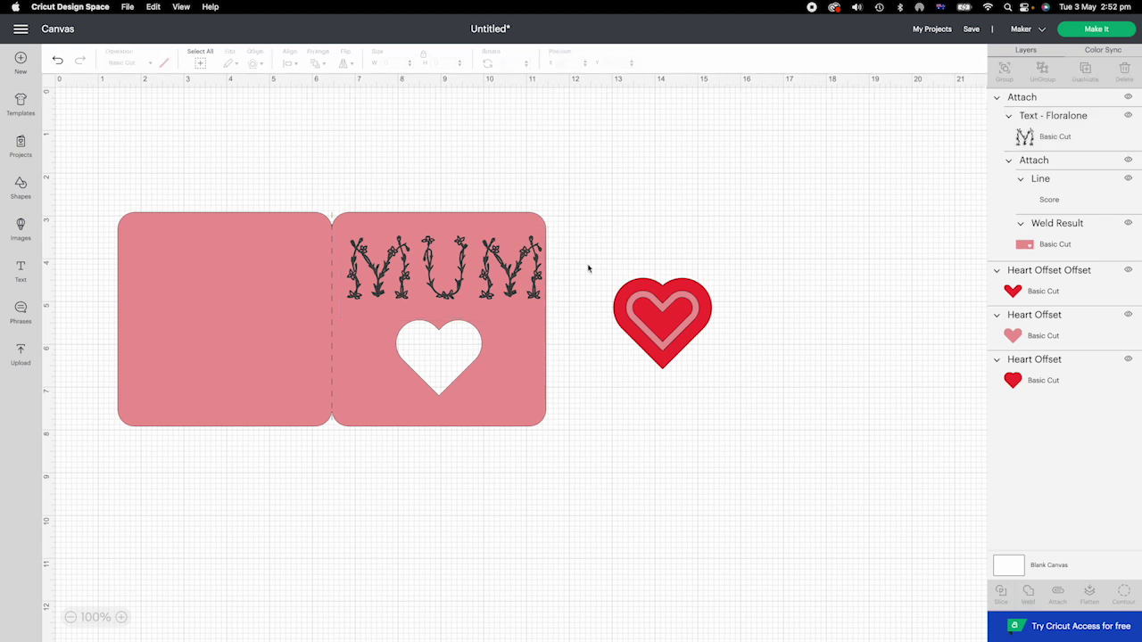
left_click(431, 282)
Step: Detach MUM, nudge it slightly left, set it to Pen, and attach it to the card
left_click(1056, 594)
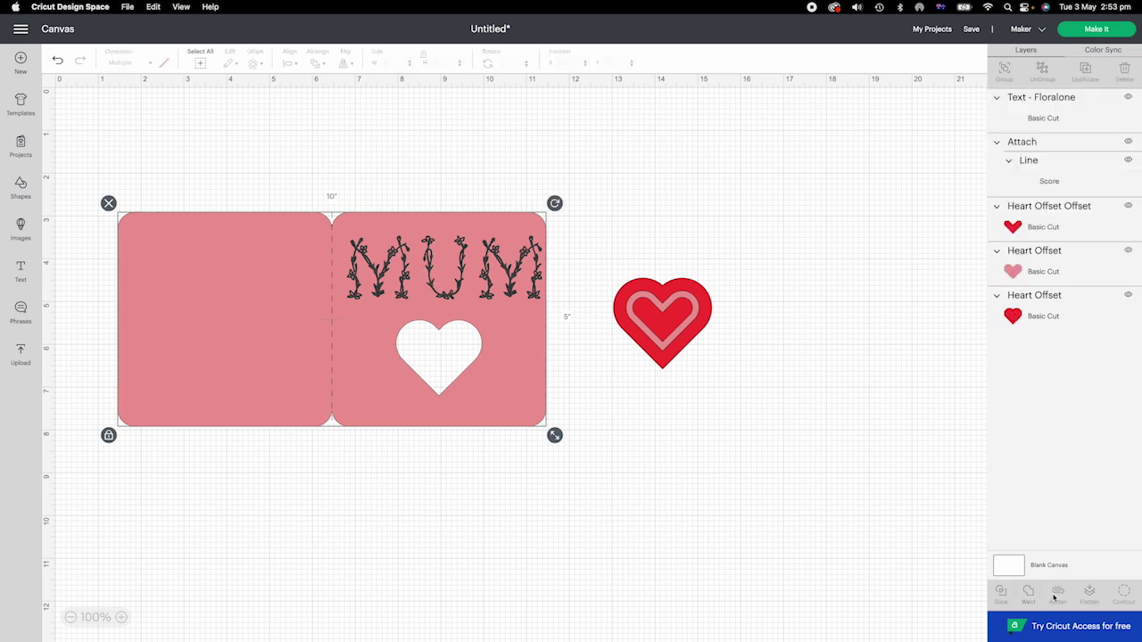
left_click(513, 286)
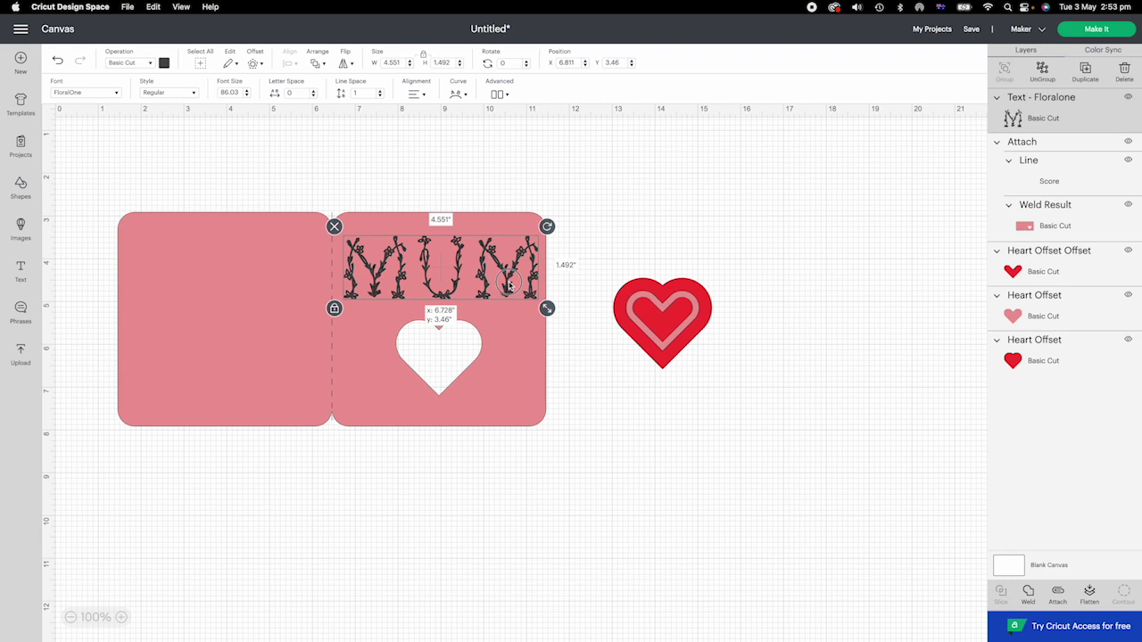
left_click_drag(509, 286, 505, 285)
left_click(132, 63)
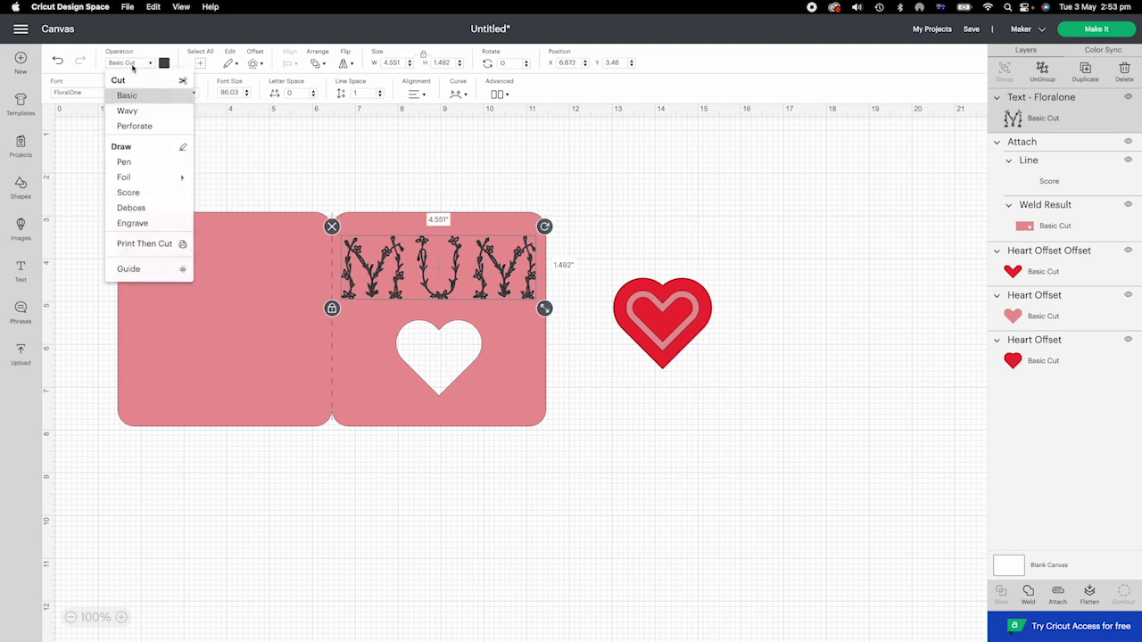
left_click(125, 163)
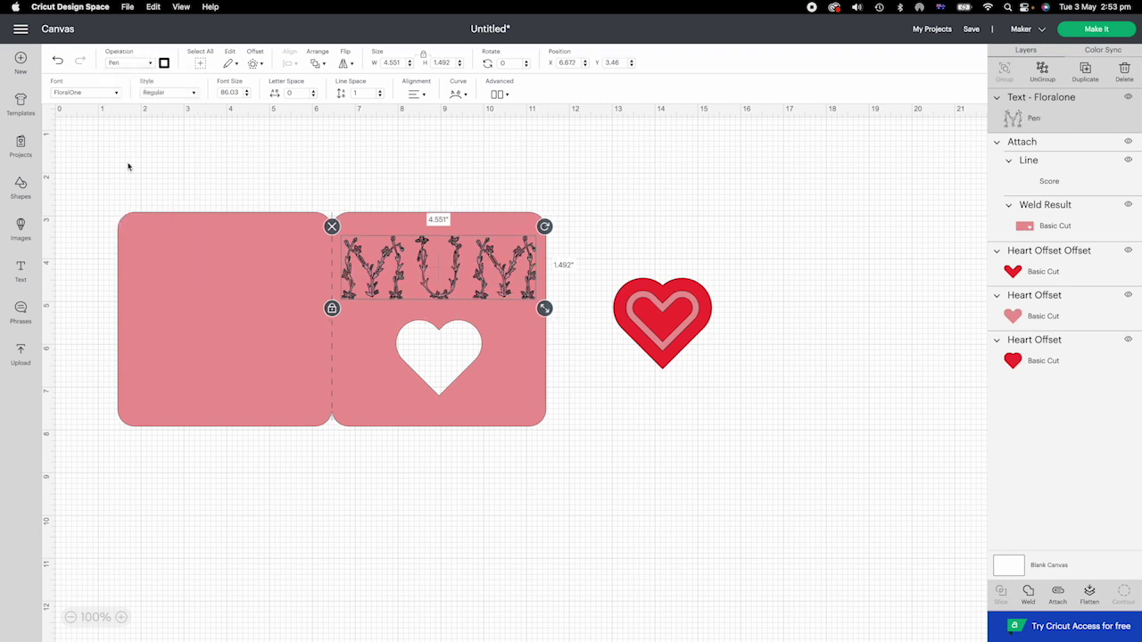
left_click_drag(493, 181, 362, 278)
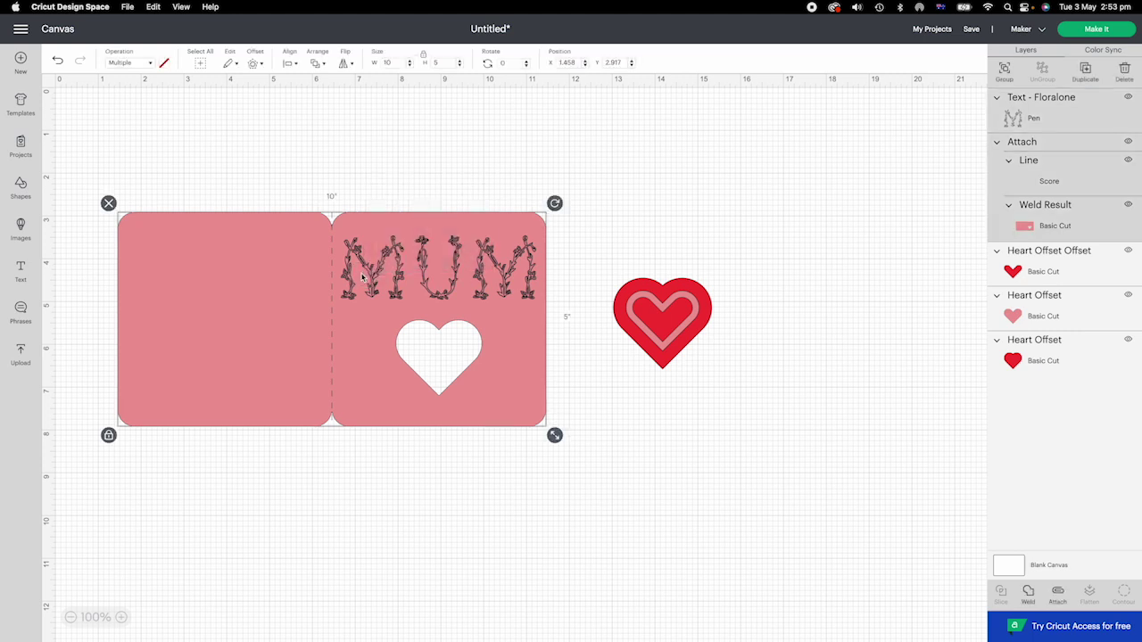
left_click(1058, 595)
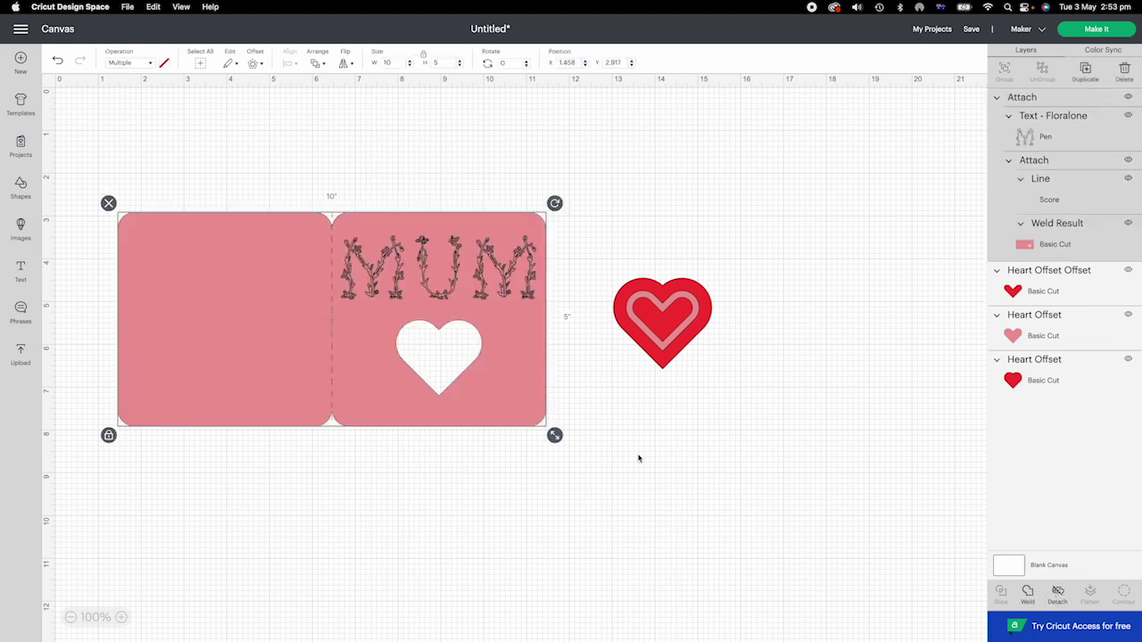